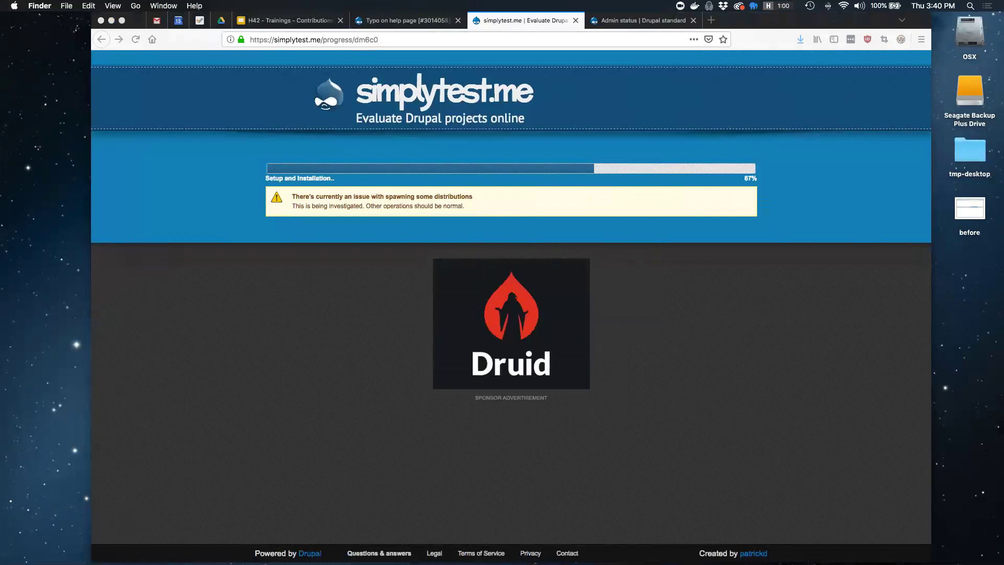
Return to the browser while the simplytest.me sandbox build runs at 67%
key(super+Tab)
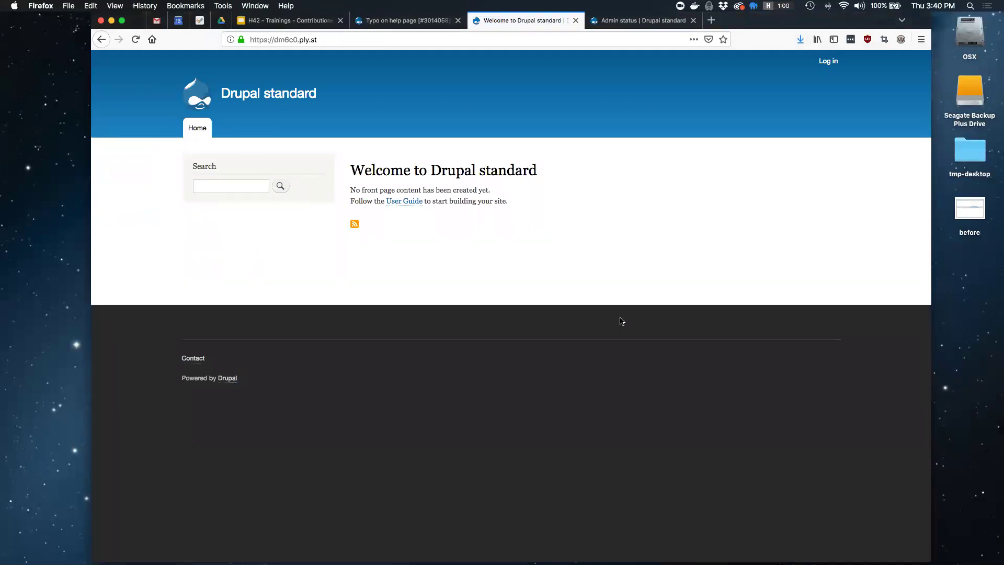
Log into the test site as the admin user with the administrator password
click(829, 61)
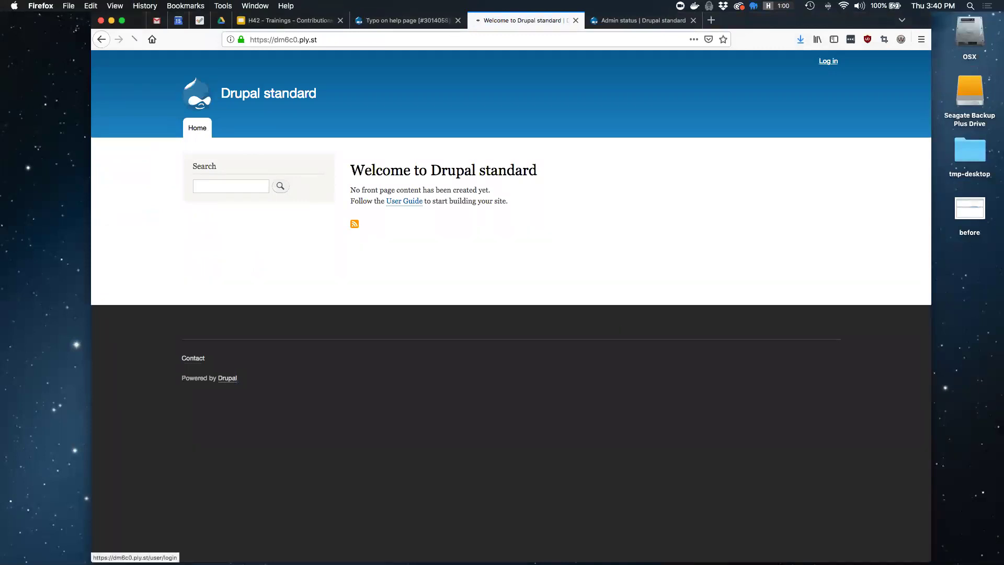
click(423, 242)
text(admin)
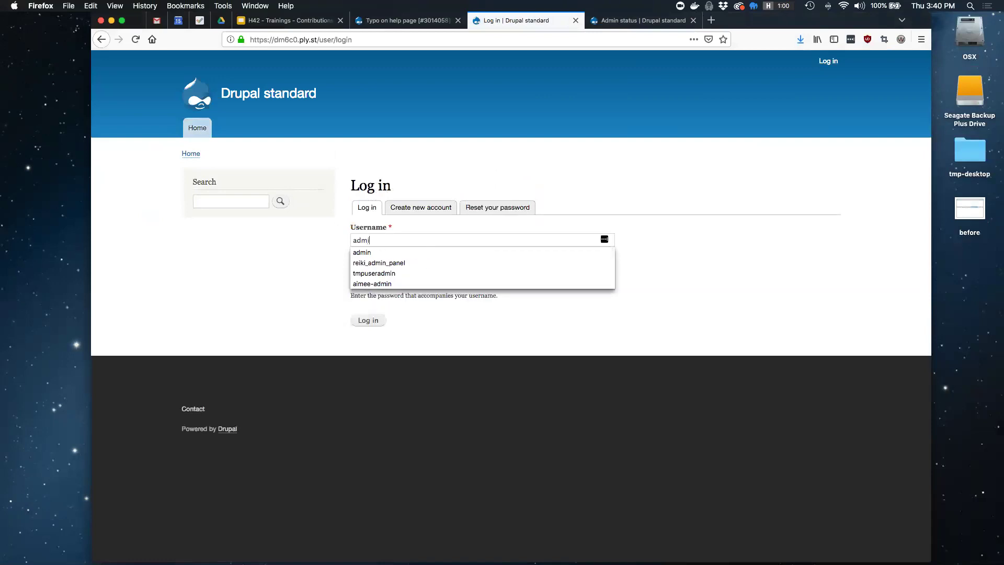
key(Tab)
text(admin)
key(Return)
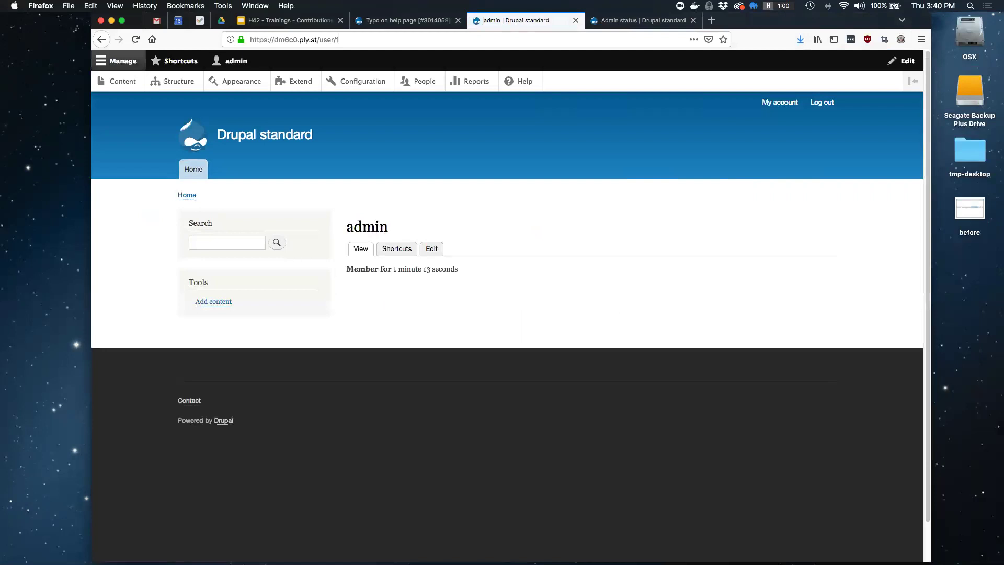
Load the /admin/help/admin_status page on the logged-in test site
click(608, 21)
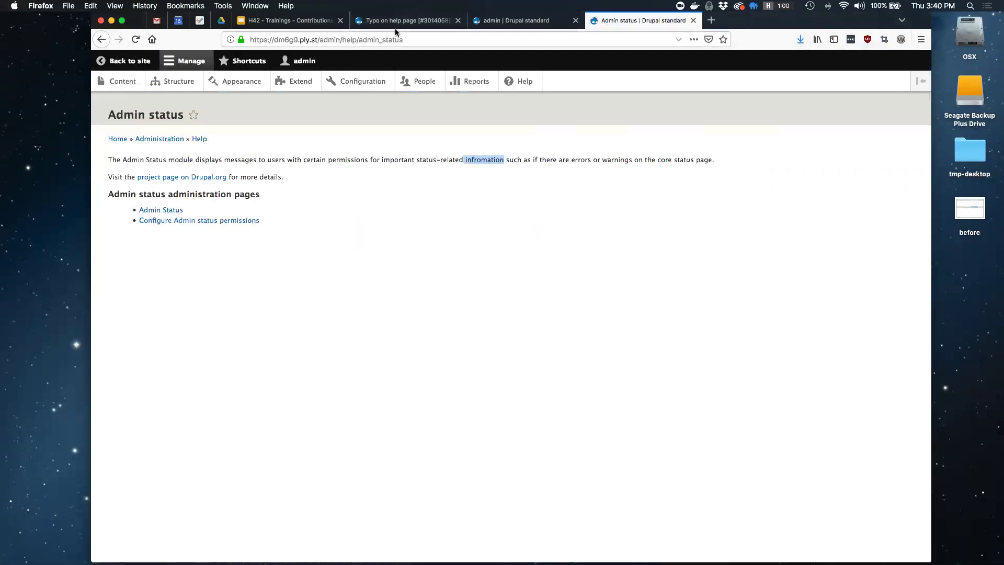
click(474, 22)
drag(341, 39, 322, 39)
text(admin/help/admin_status)
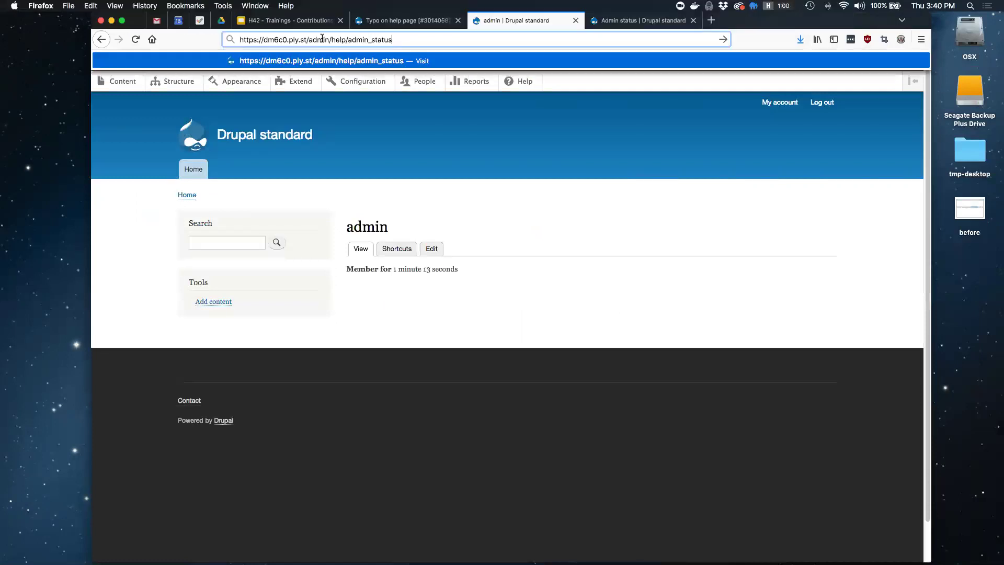
key(Return)
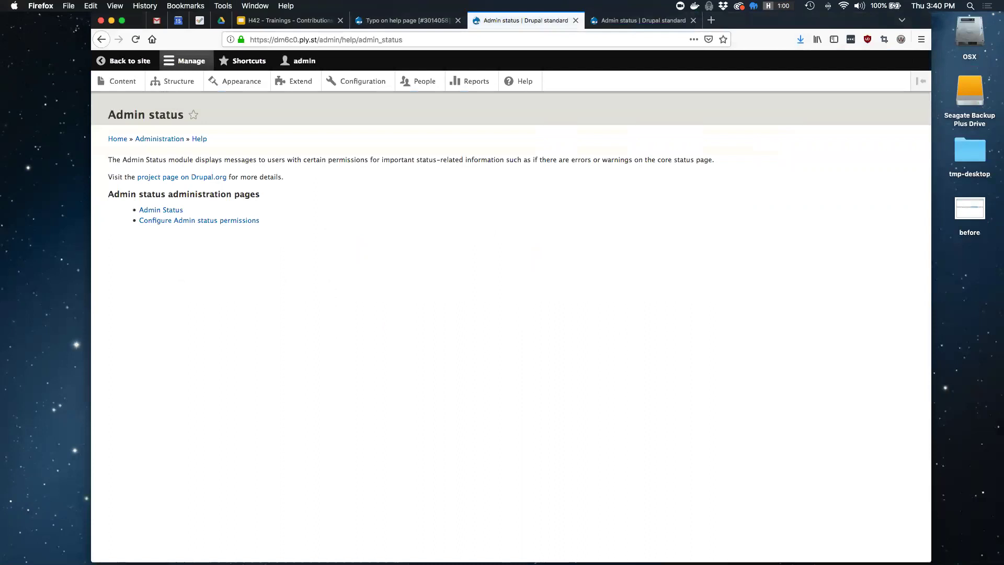
Capture a region screenshot of the help text around the corrected word 'information'
drag(498, 162, 504, 165)
key(super+shift+4)
drag(351, 109, 559, 227)
Compare the new screenshot with the before screenshot file, then return to the typo issue
click(970, 270)
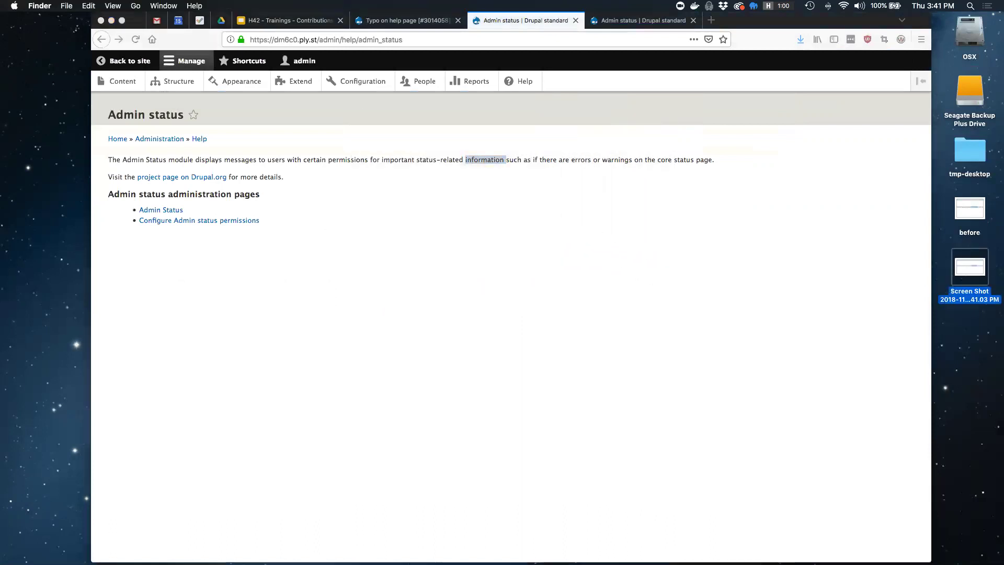
click(970, 209)
click(970, 267)
click(970, 209)
click(446, 133)
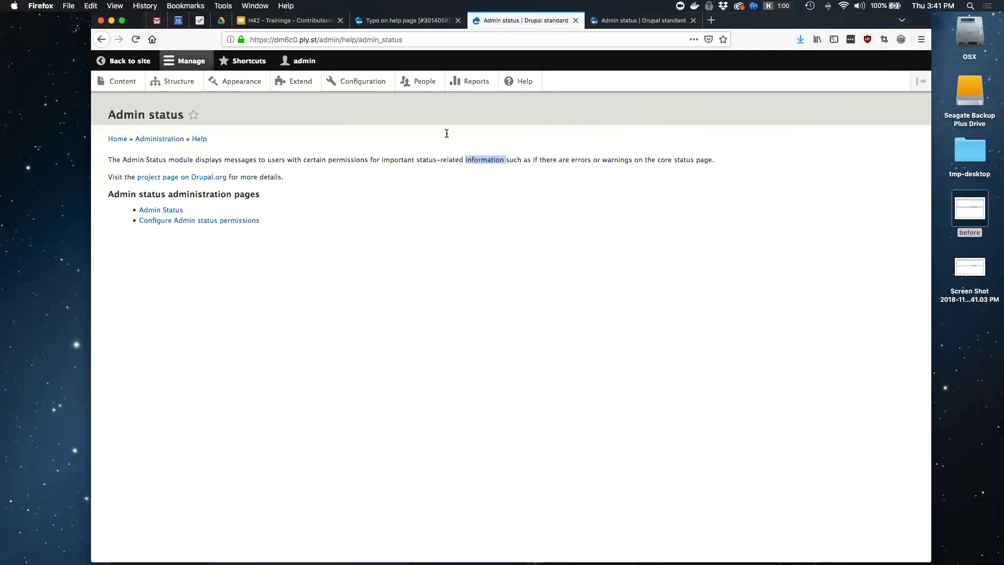
click(354, 23)
Rename the new screenshot file to 'after'
scroll(168, 241, down, 1)
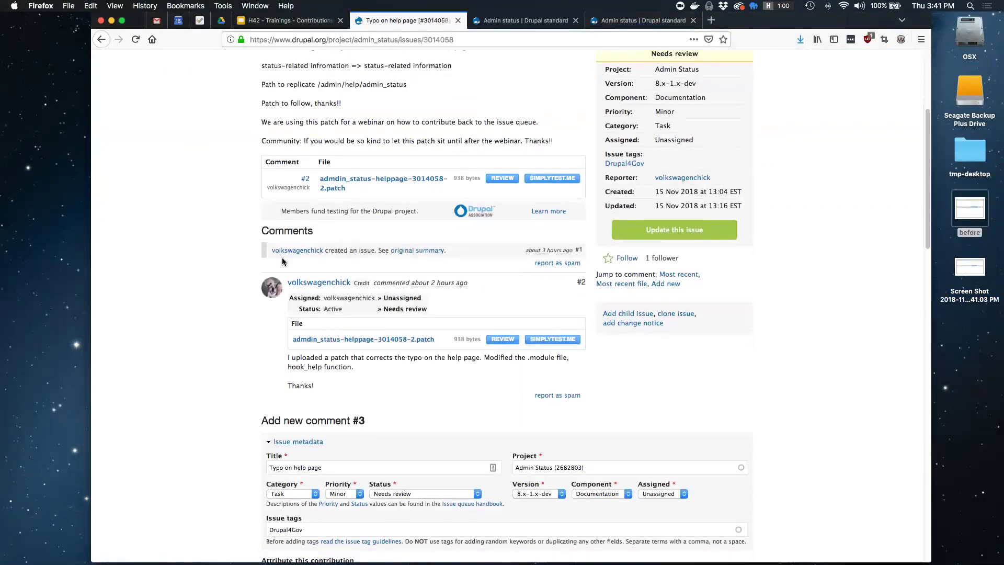
click(970, 267)
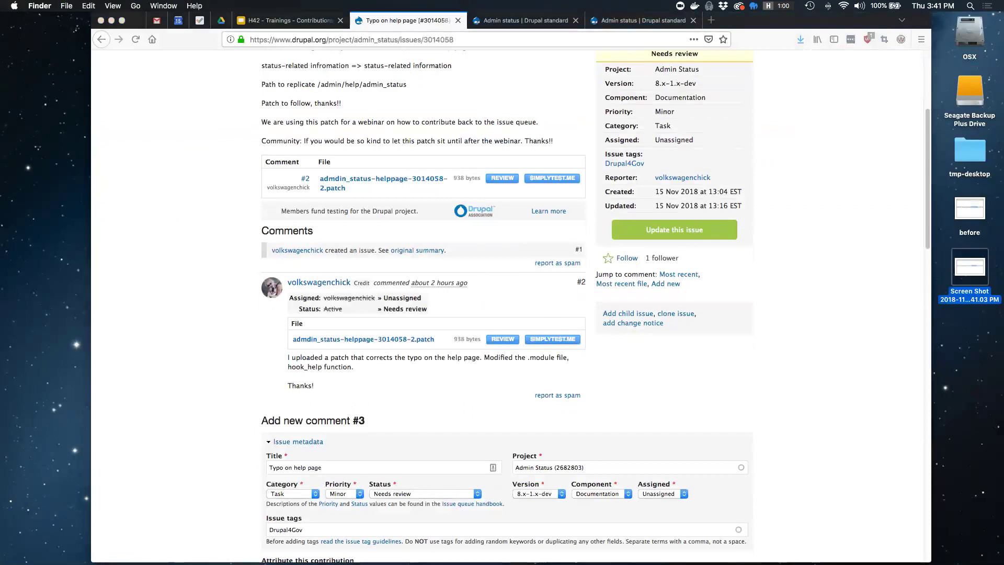
key(Return)
text(after)
key(Return)
Set the issue status to Reviewed & tested by the community
key(super+Tab)
scroll(134, 343, down, 10)
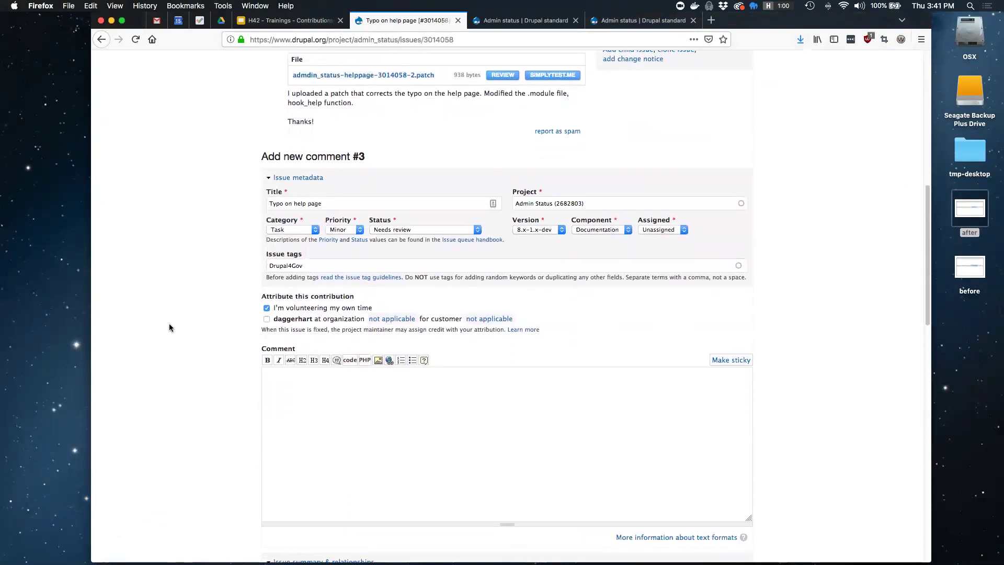
scroll(168, 323, down, 2)
click(443, 193)
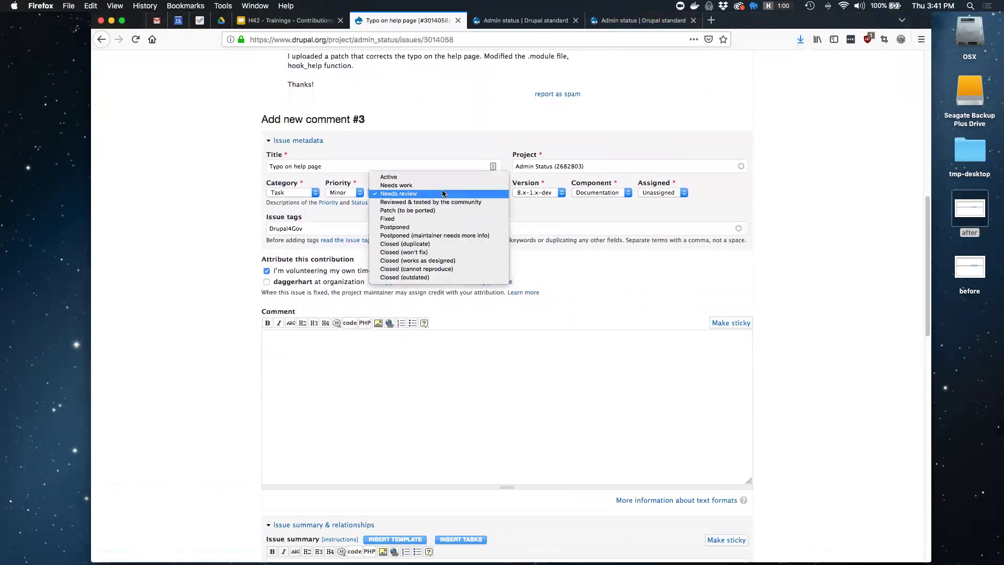
click(491, 202)
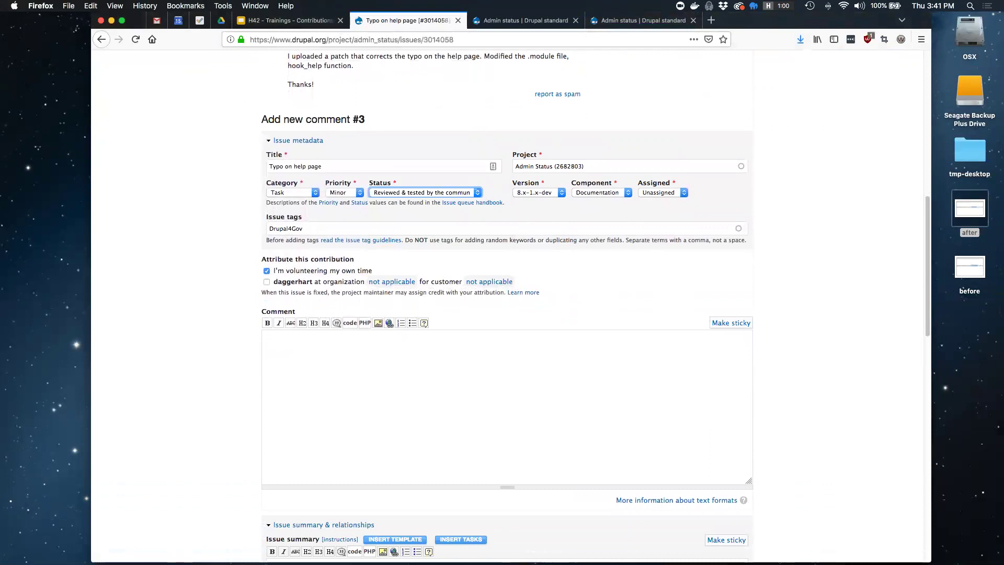
Comment 'I tested this patch using simplytest, and everything appears to work well. Thanks!'
click(265, 338)
text(I tested)
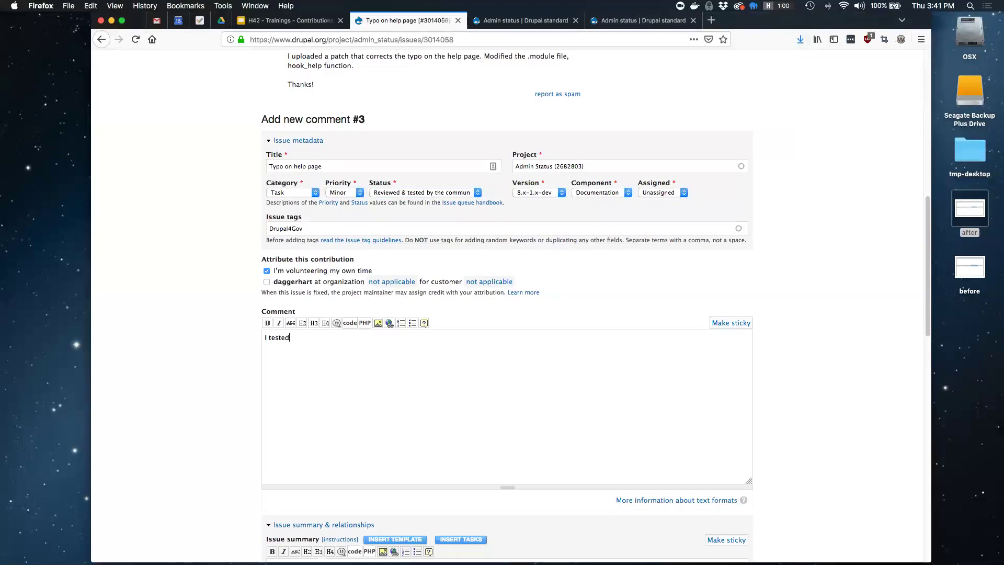
text( this patch using simplytest, and everything)
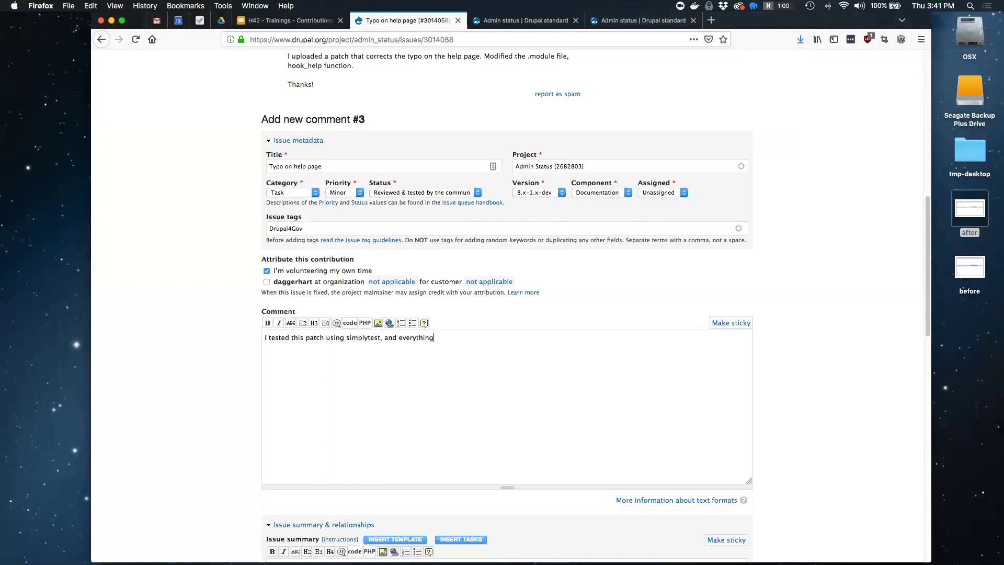
text( appears to all)
key(BackSpace)
key(BackSpace)
key(BackSpace)
key(BackSpace)
text(work well. Thanks!)
scroll(222, 316, down, 5)
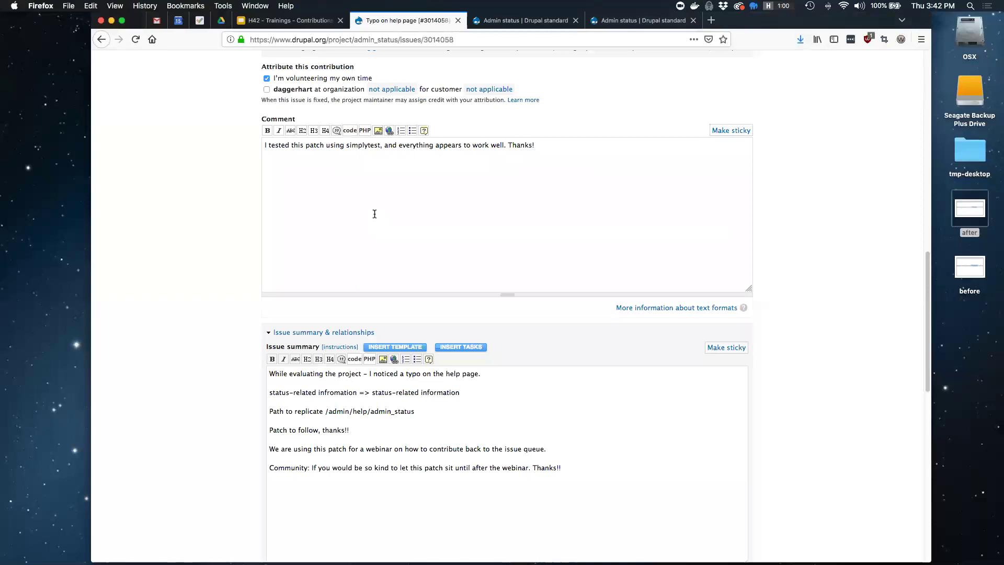
scroll(238, 269, down, 10)
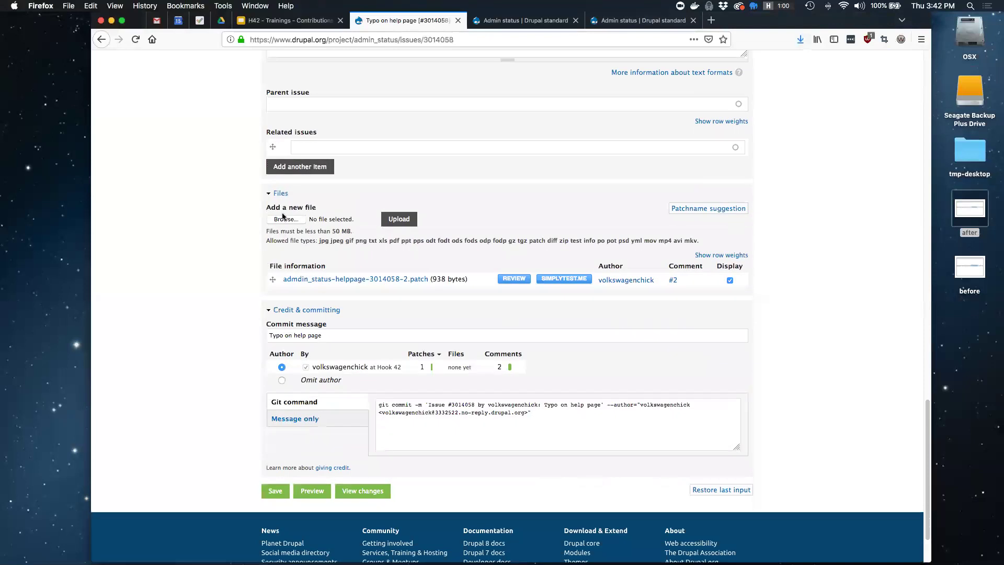
Attach and upload before.png from the desktop to the issue reply
click(285, 220)
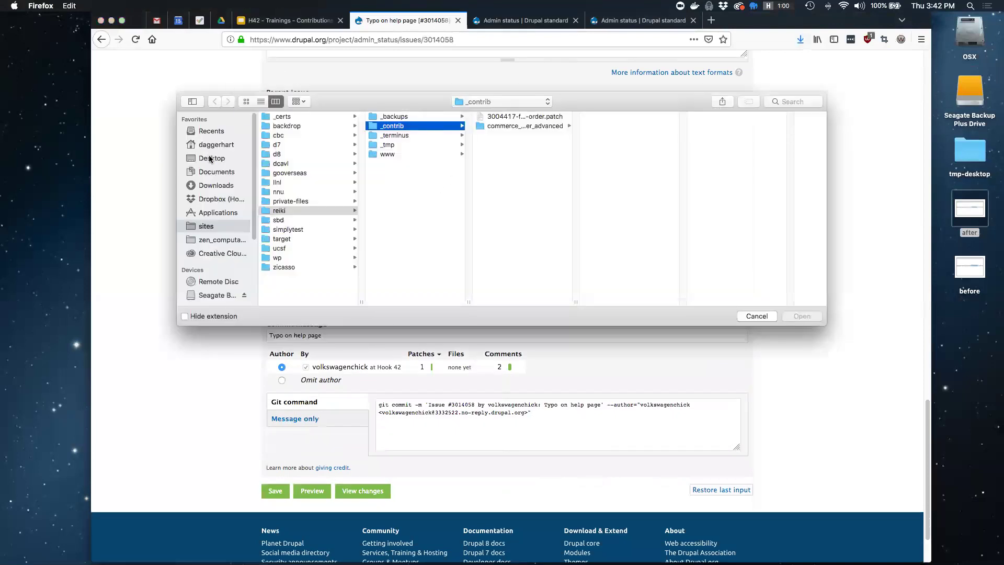
click(209, 159)
click(302, 126)
key(Return)
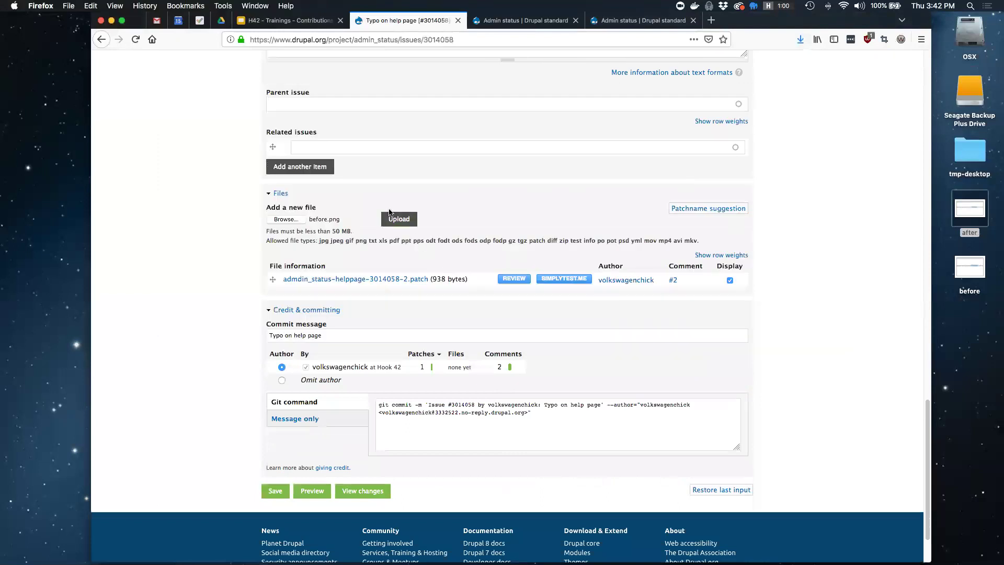
key(Return)
key(Return)
click(398, 217)
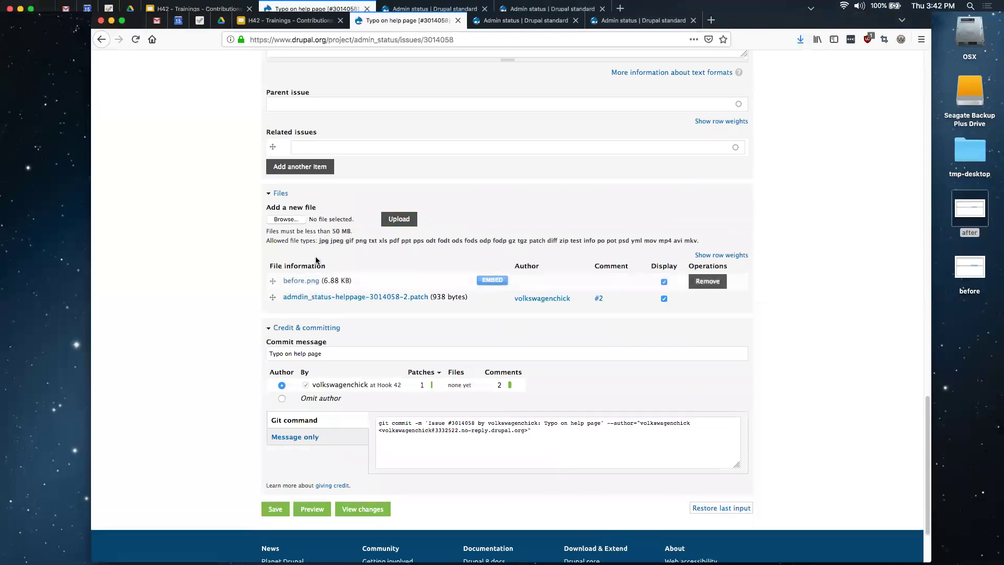
Attach and upload after.png to the issue reply as well
click(286, 220)
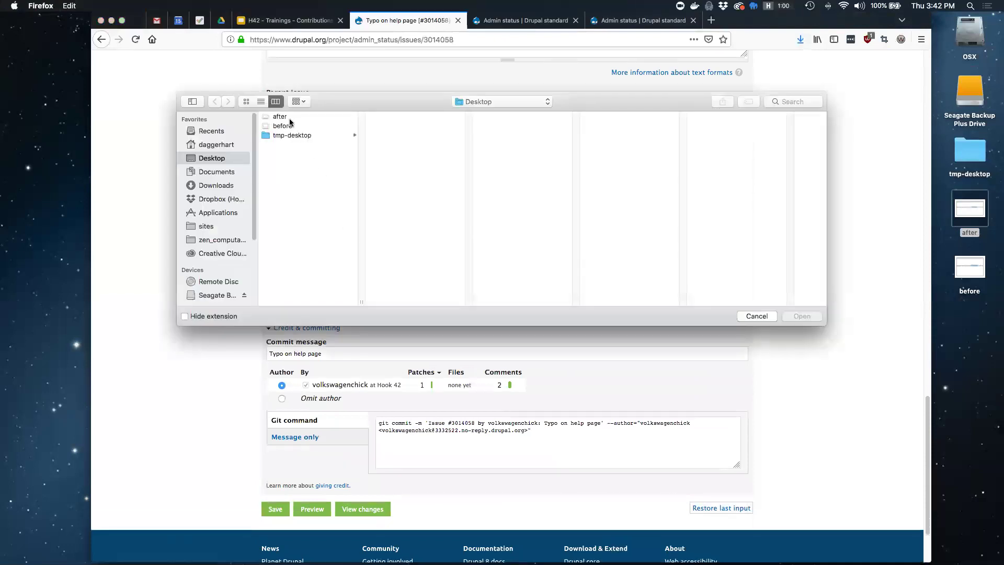
click(287, 117)
key(Return)
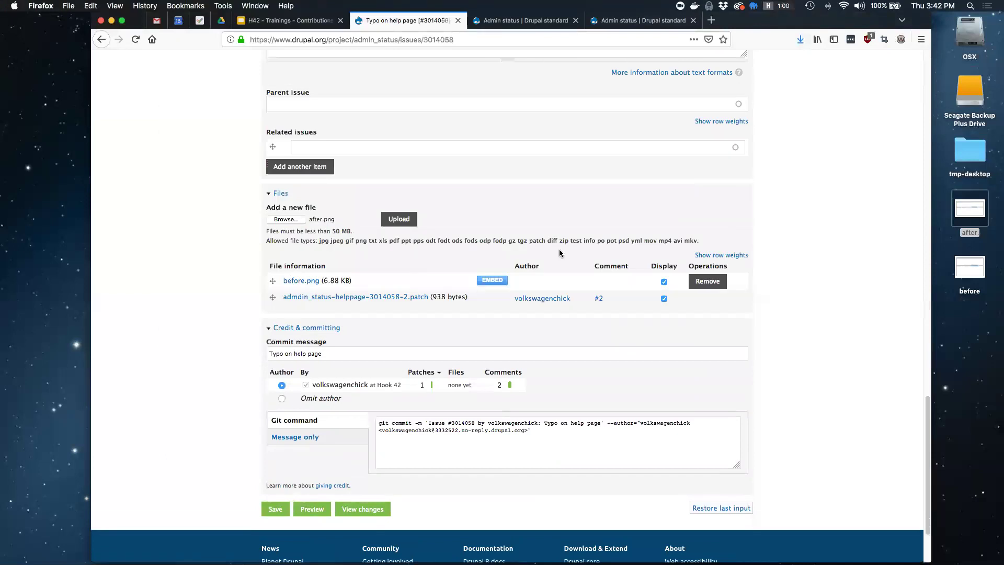
click(394, 221)
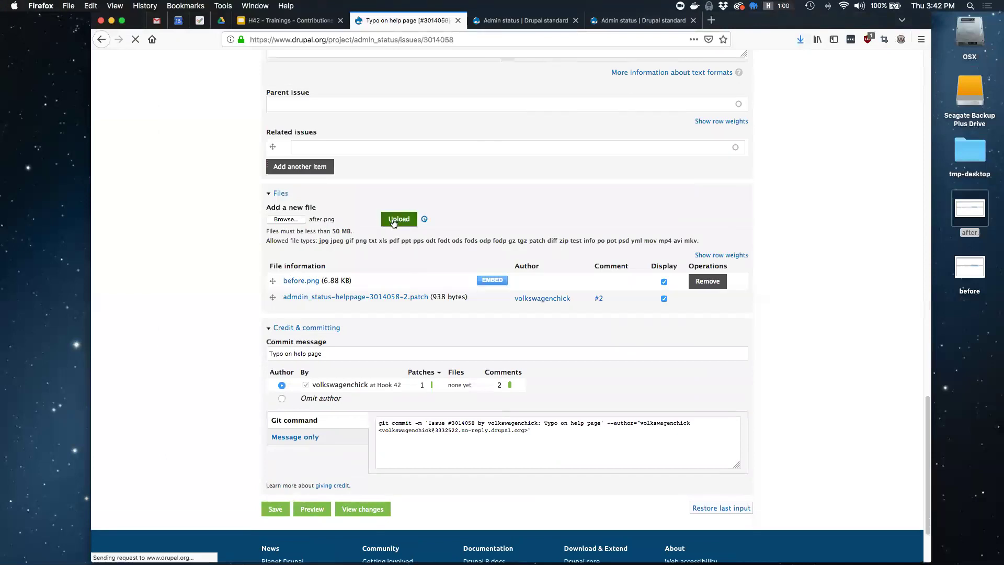
scroll(234, 316, up, 3)
scroll(235, 320, up, 5)
scroll(234, 324, up, 3)
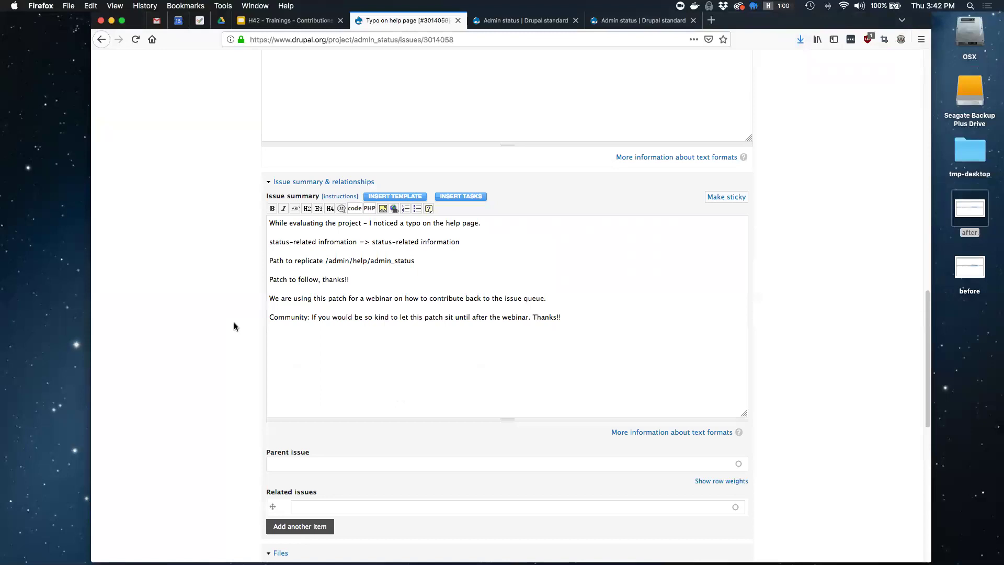
Credit the contribution to your own account with Hook 42 as the organization
scroll(234, 327, down, 3)
scroll(234, 328, up, 5)
scroll(234, 328, up, 8)
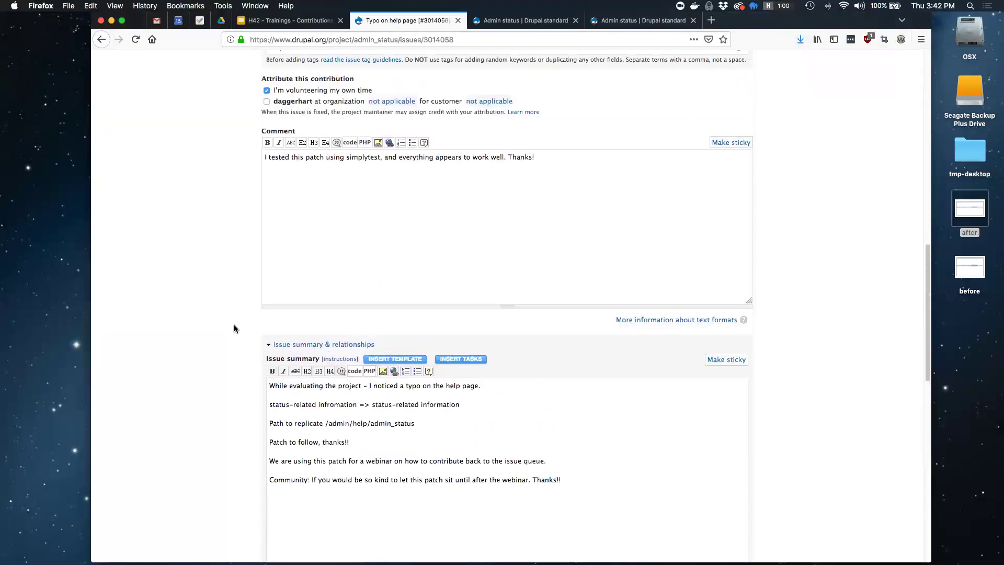
scroll(233, 328, up, 1)
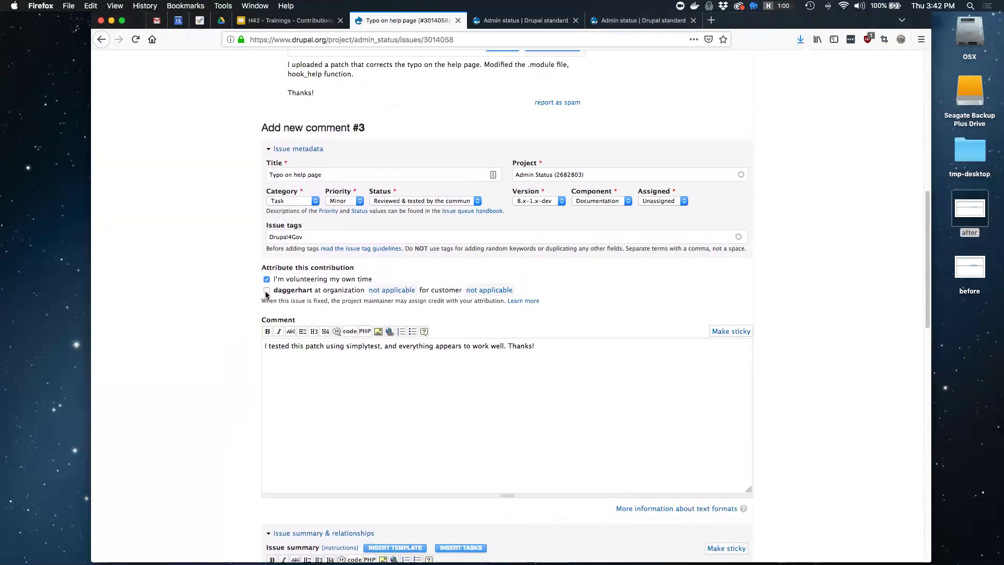
click(267, 292)
click(392, 293)
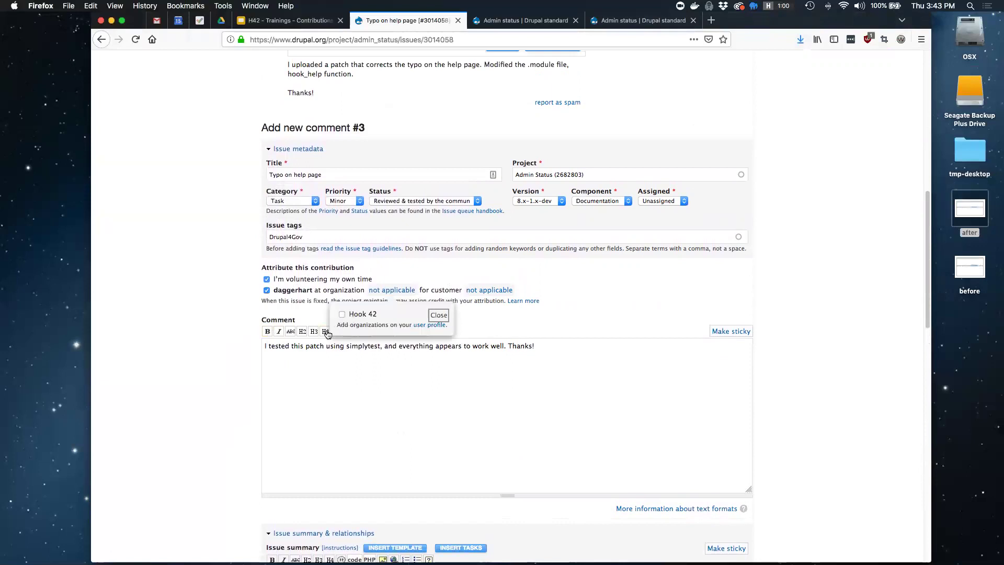
click(343, 315)
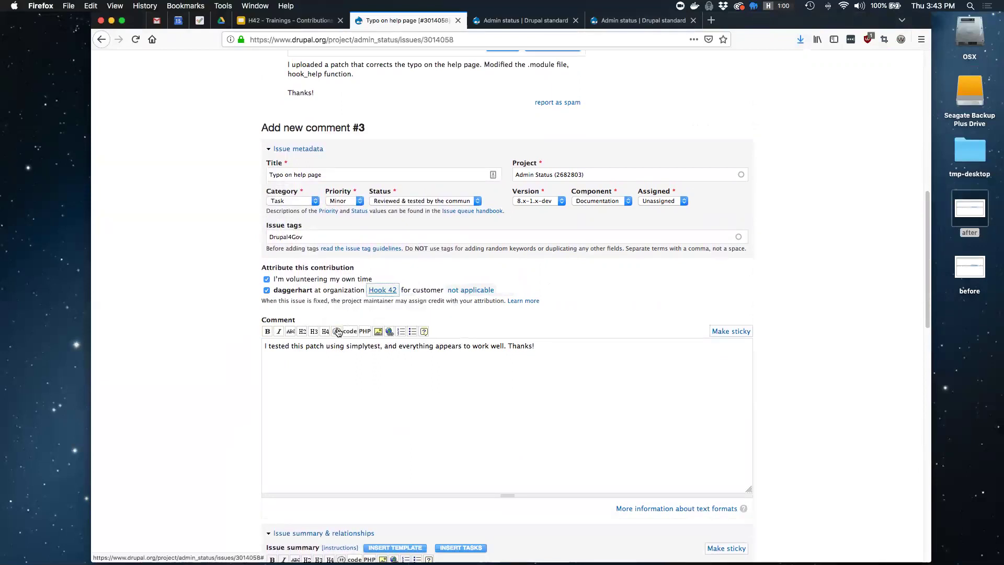
click(224, 345)
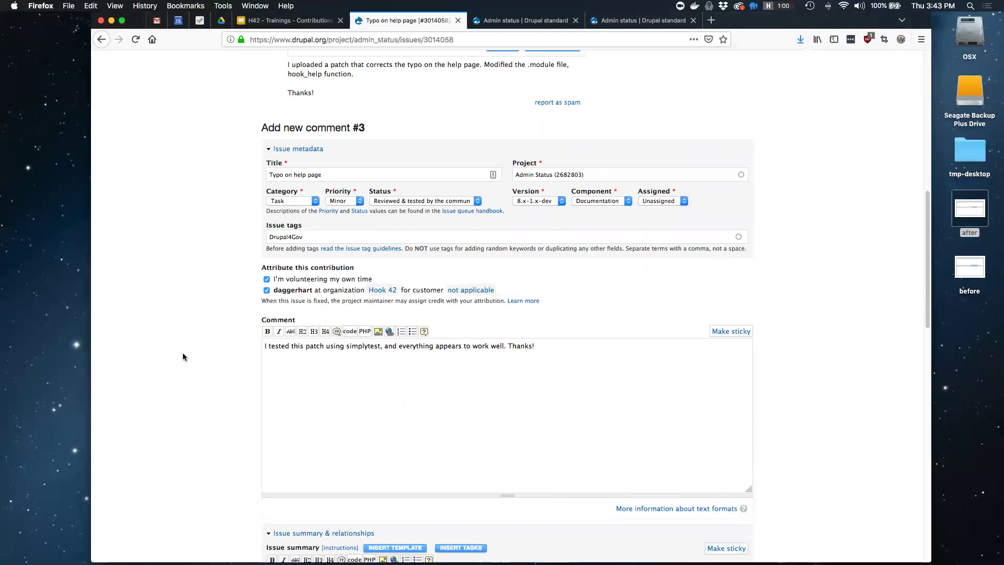
Scroll down the issue form to the Save button
scroll(235, 348, down, 2)
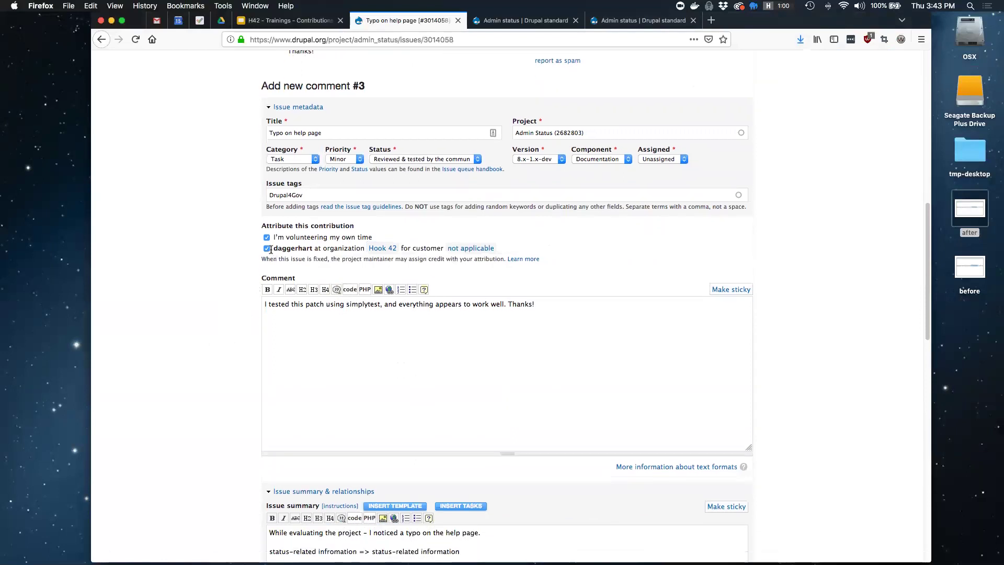
scroll(209, 334, down, 5)
scroll(221, 351, down, 7)
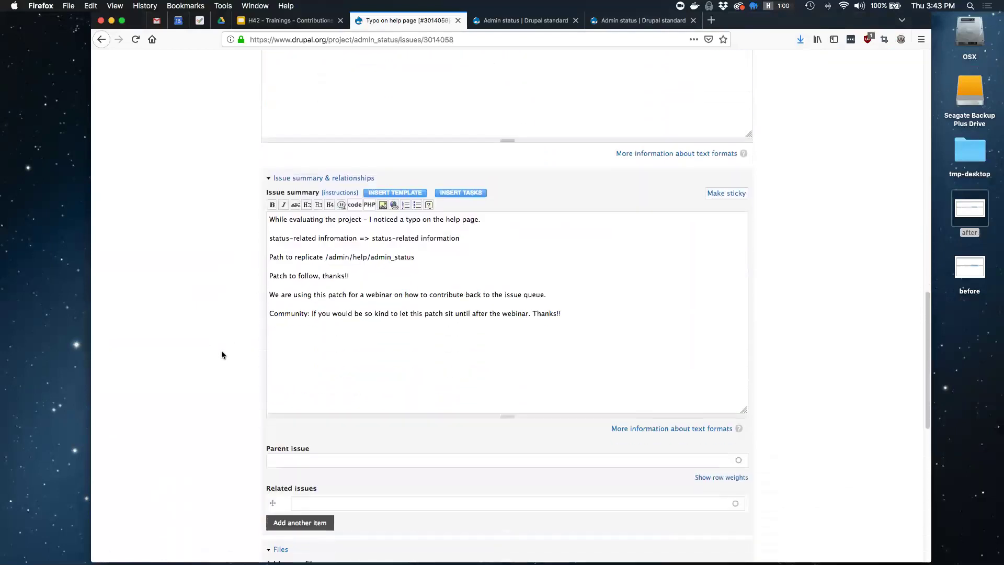
scroll(221, 353, down, 3)
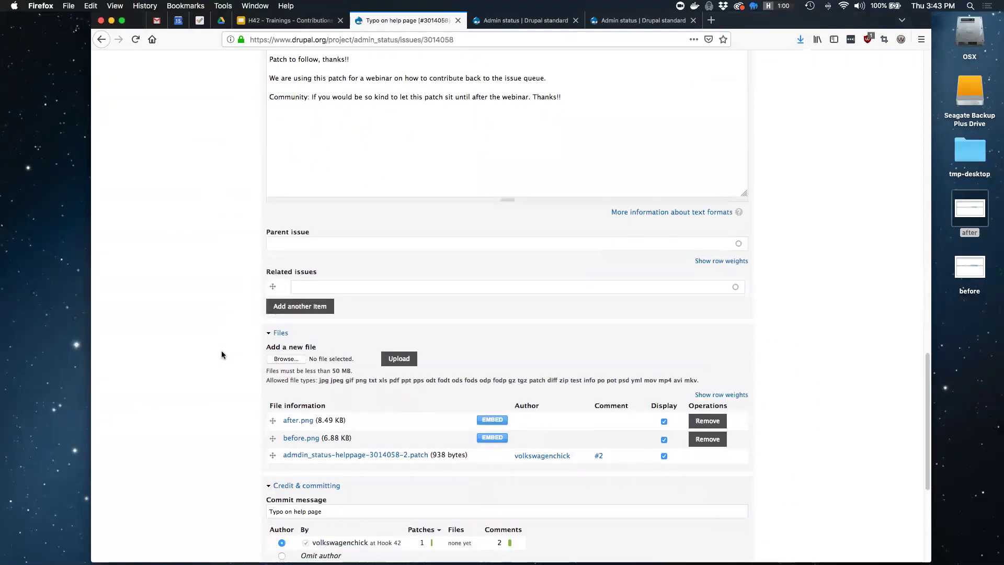
scroll(221, 354, down, 4)
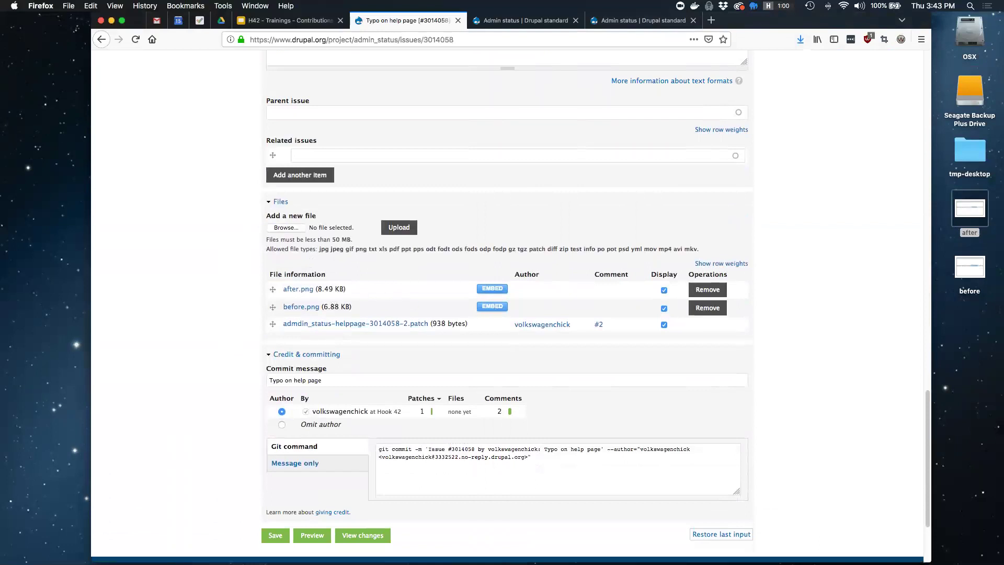
scroll(508, 304, down, 1)
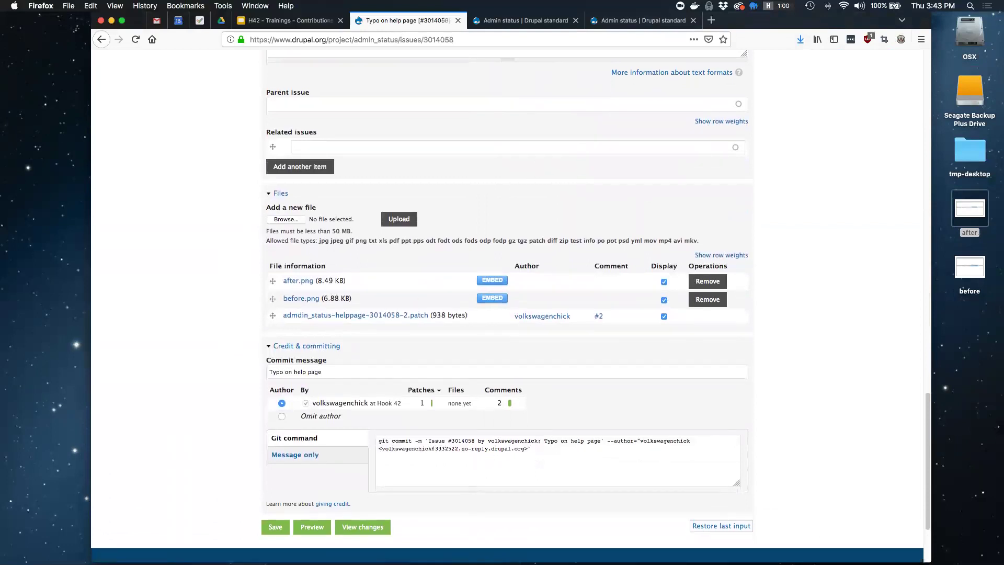
scroll(507, 303, down, 5)
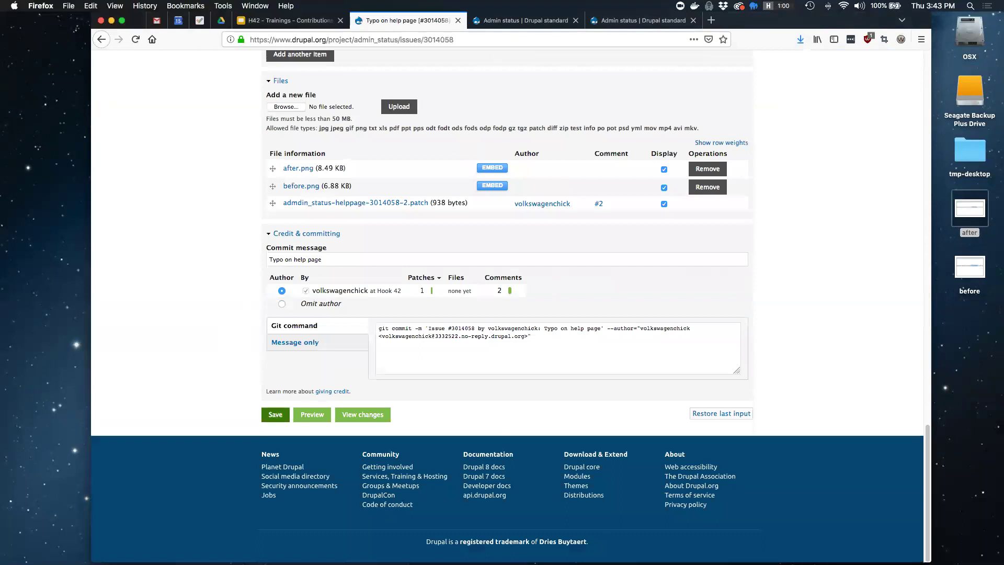
Save the issue update and check the Reviewed & tested by the community status
click(275, 415)
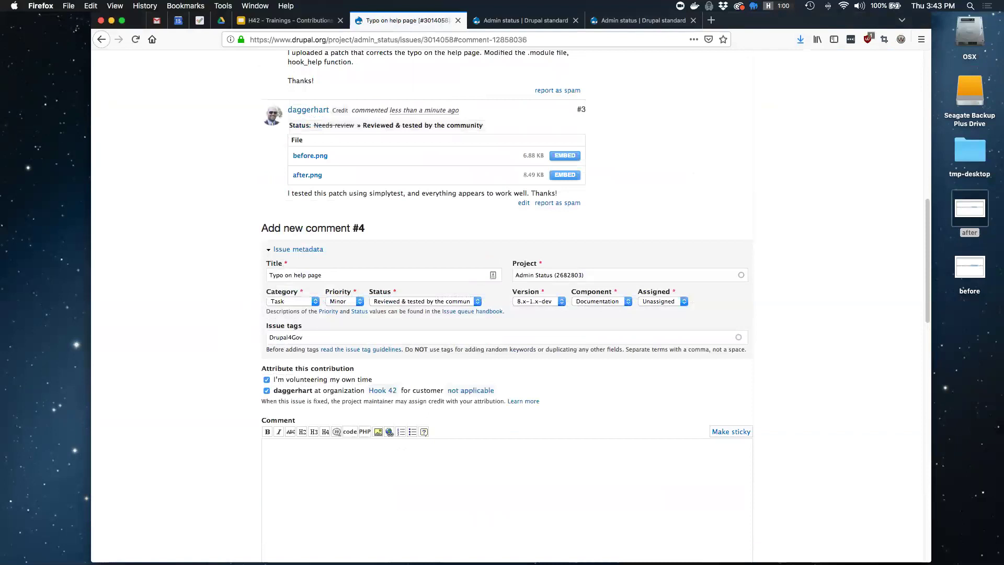
scroll(507, 303, up, 5)
scroll(613, 262, up, 8)
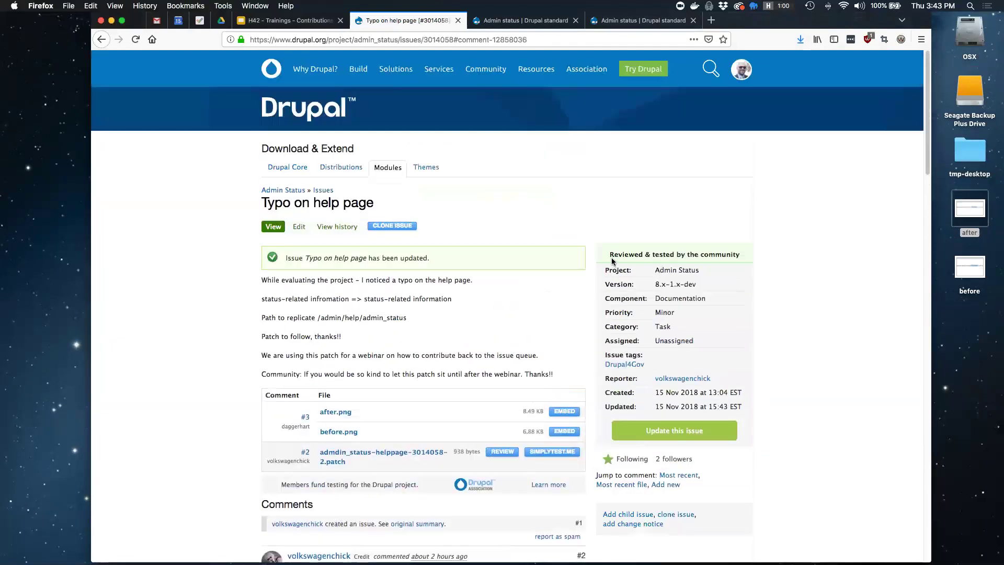
drag(609, 255, 741, 255)
click(971, 246)
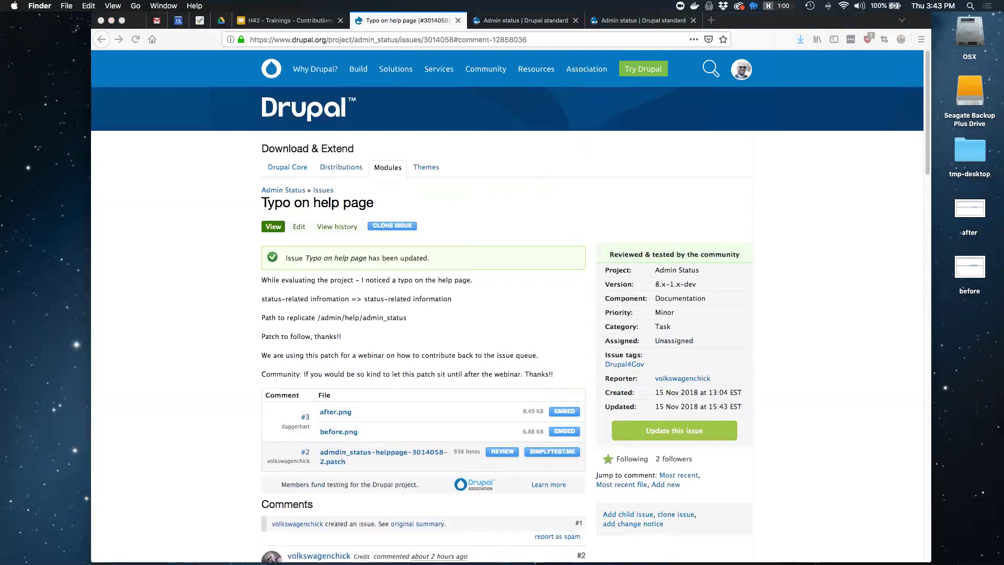
Switch to the test site's 'Admin status | Drupal standard' help page
click(651, 292)
mouse_move(504, 58)
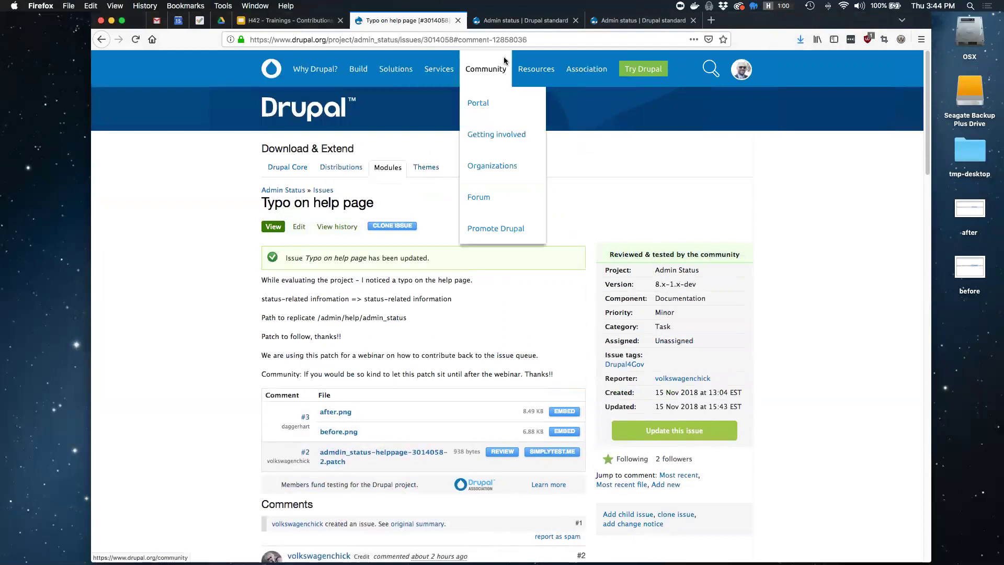
click(641, 21)
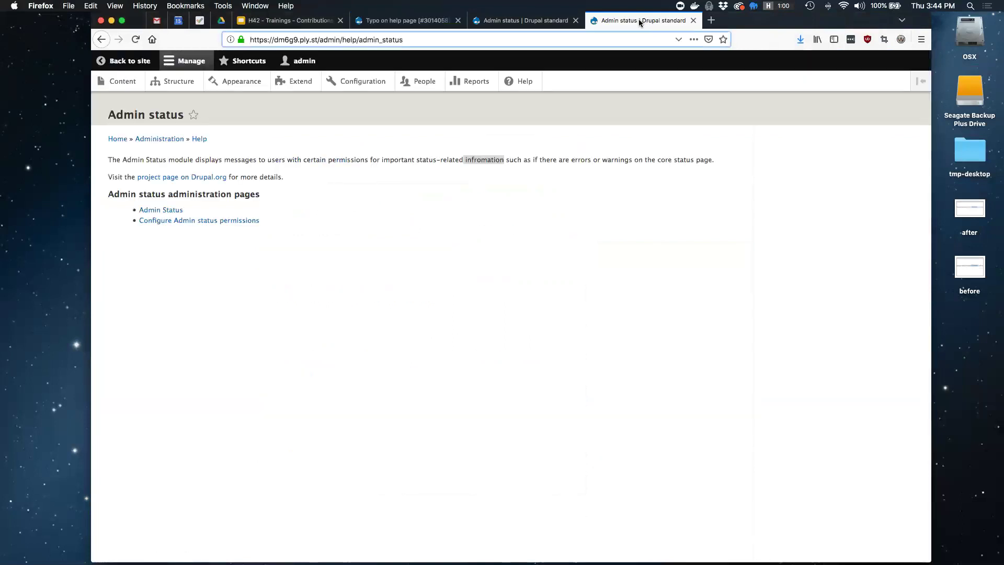
Highlight the still-misspelled 'infromation' on the help page and go to Extend
click(430, 213)
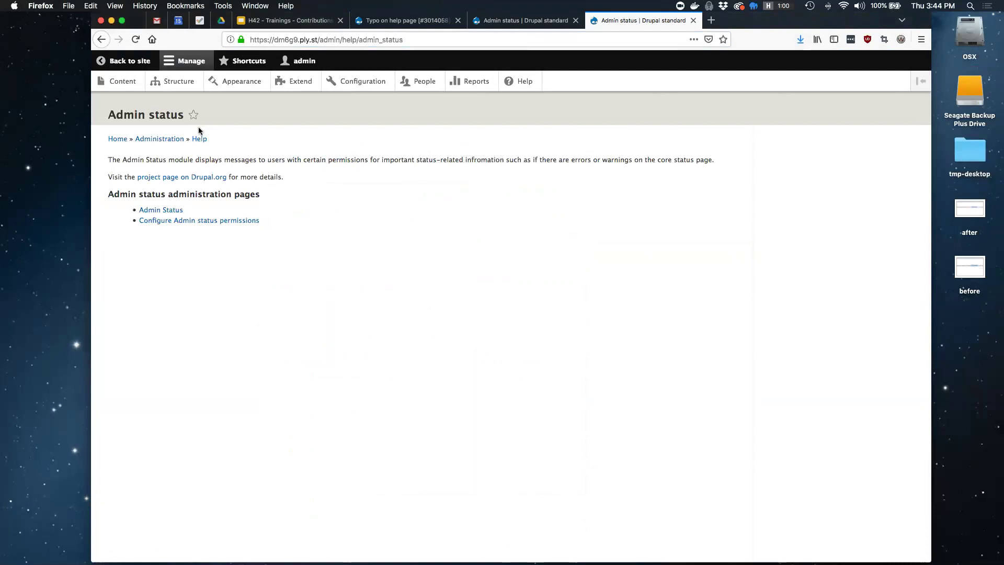
drag(460, 160, 504, 161)
click(295, 81)
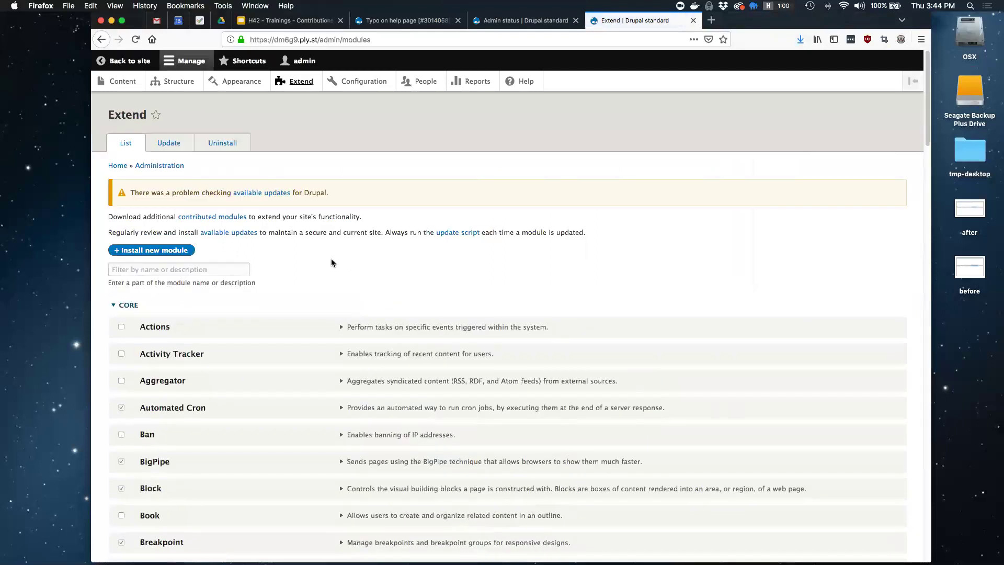
Filter modules by 'admin' and inspect the enabled Admin status module under Other
click(187, 267)
text(admin)
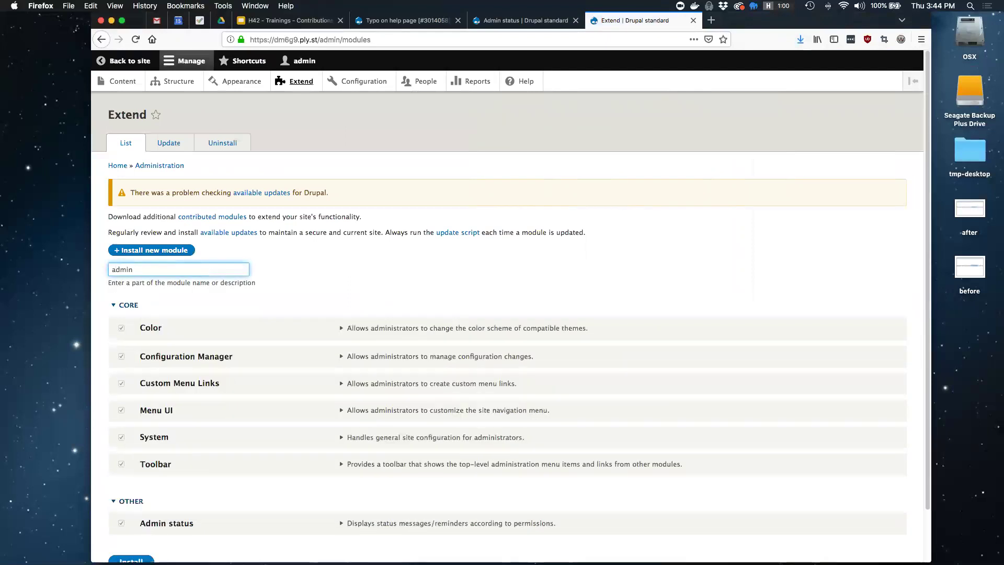
scroll(293, 320, down, 2)
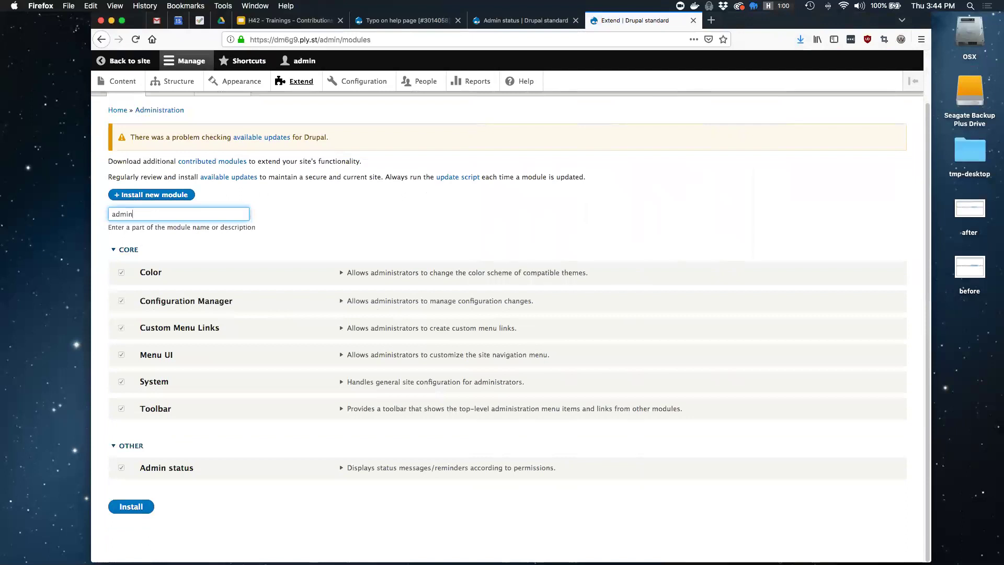
click(451, 468)
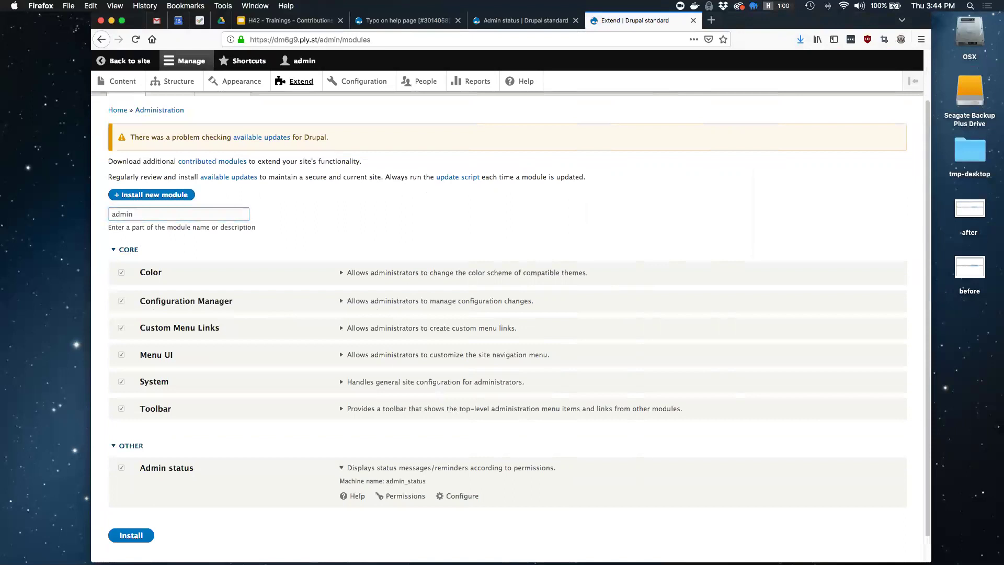
drag(194, 468, 118, 445)
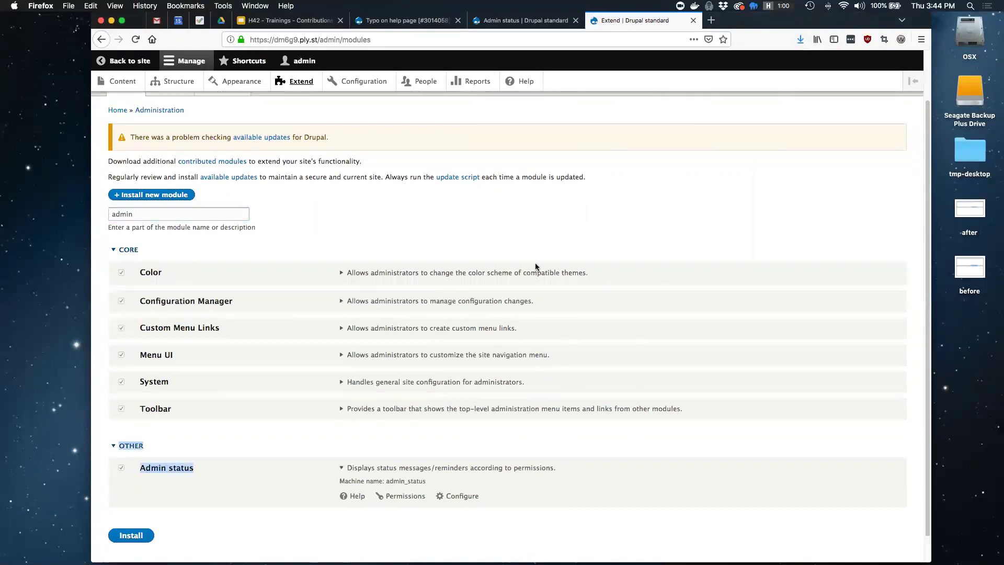
click(592, 216)
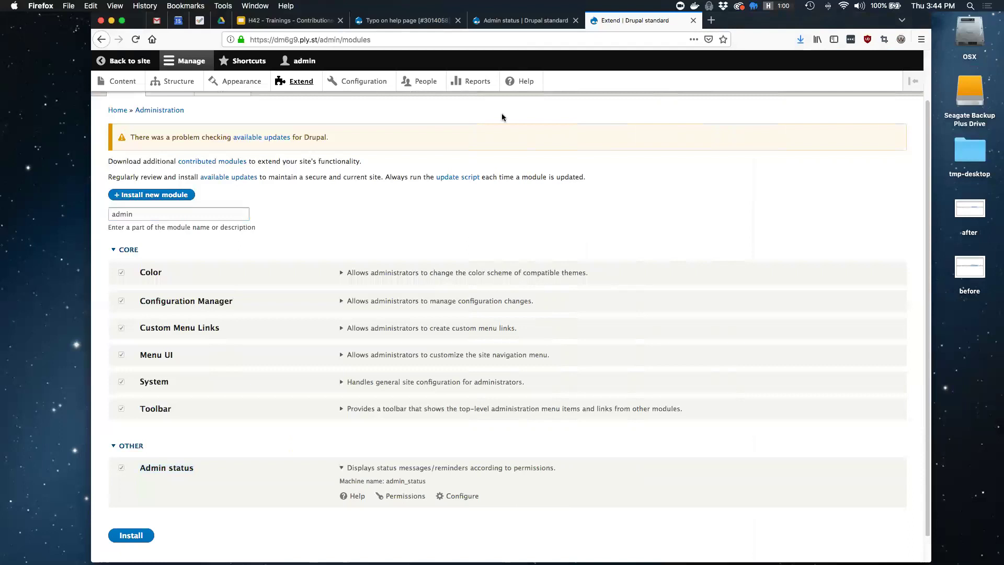
Go from the typo issue's breadcrumb to Admin Status and open its code repository in a new tab
click(404, 24)
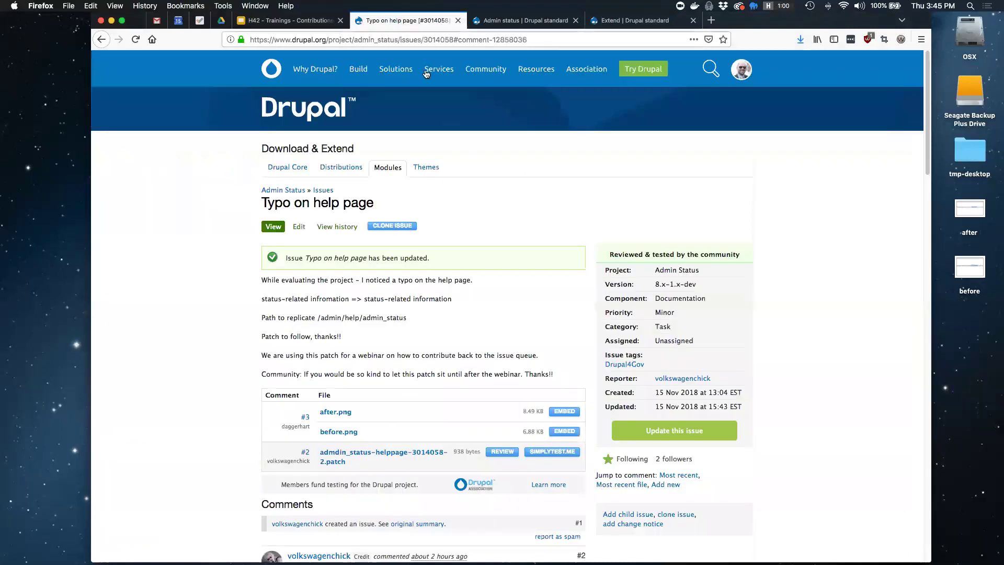
click(295, 191)
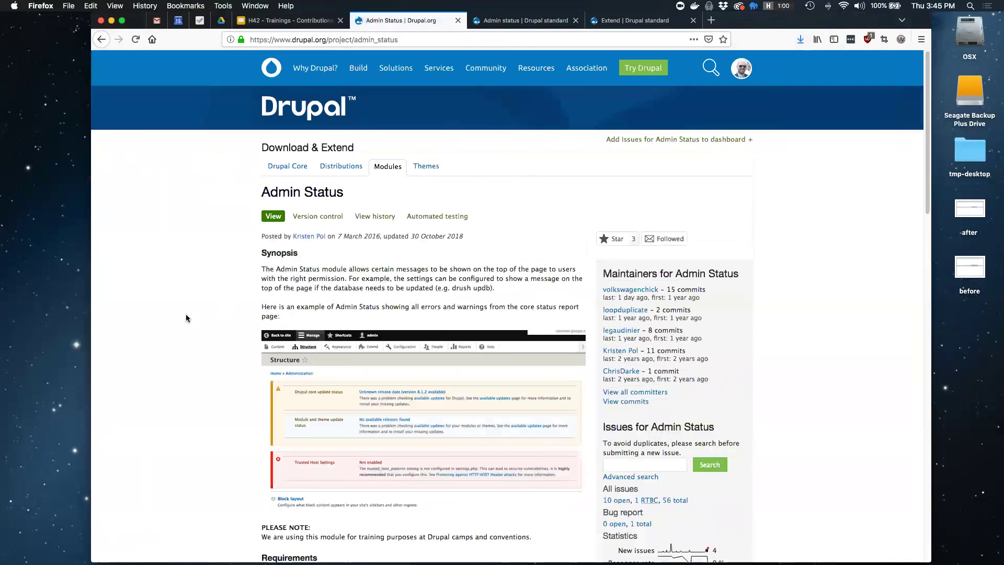
scroll(187, 318, down, 6)
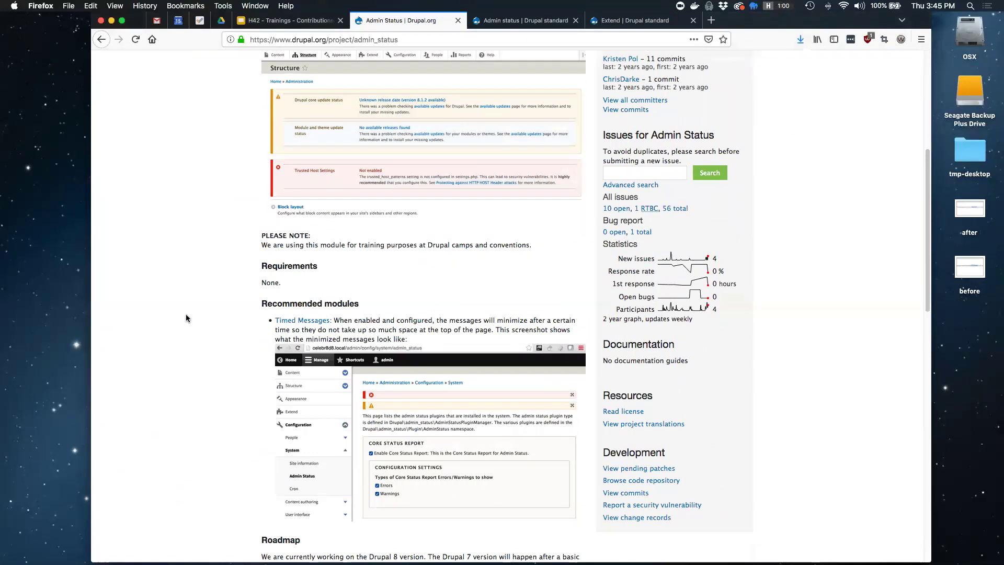
scroll(186, 318, down, 3)
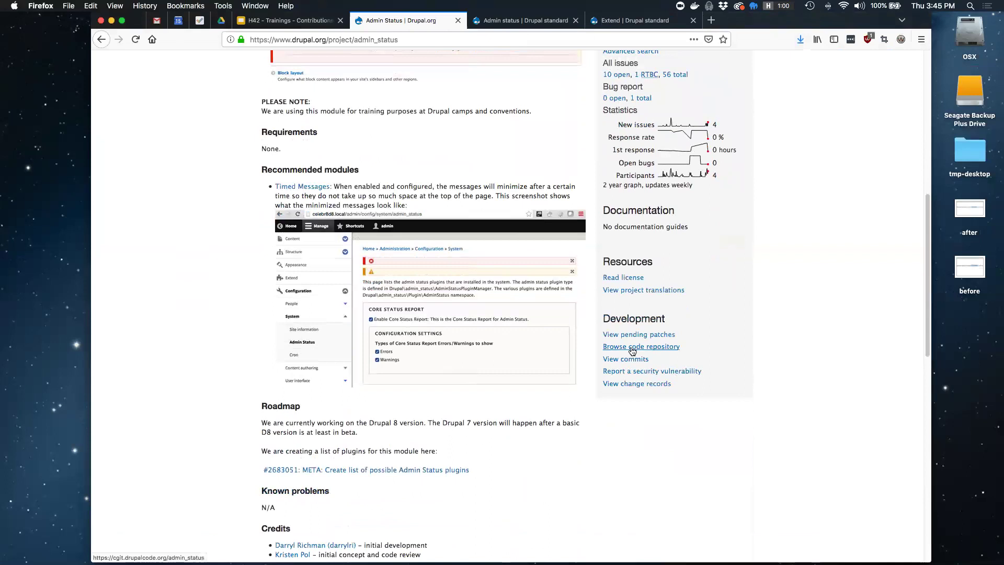
super+click(632, 347)
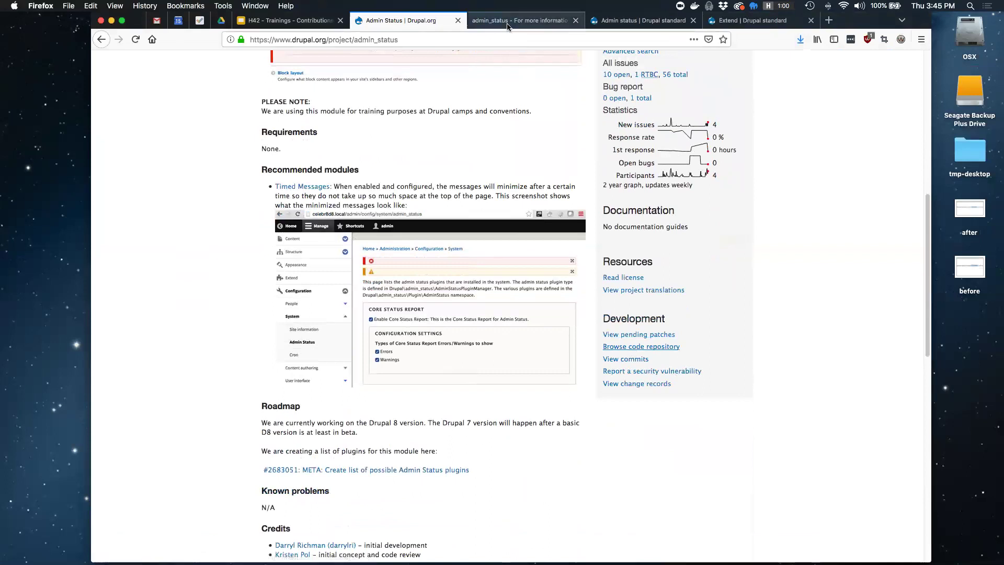
Browse the admin_status tree on branch 8.x-1.x and read admin_status.info.yml
click(507, 21)
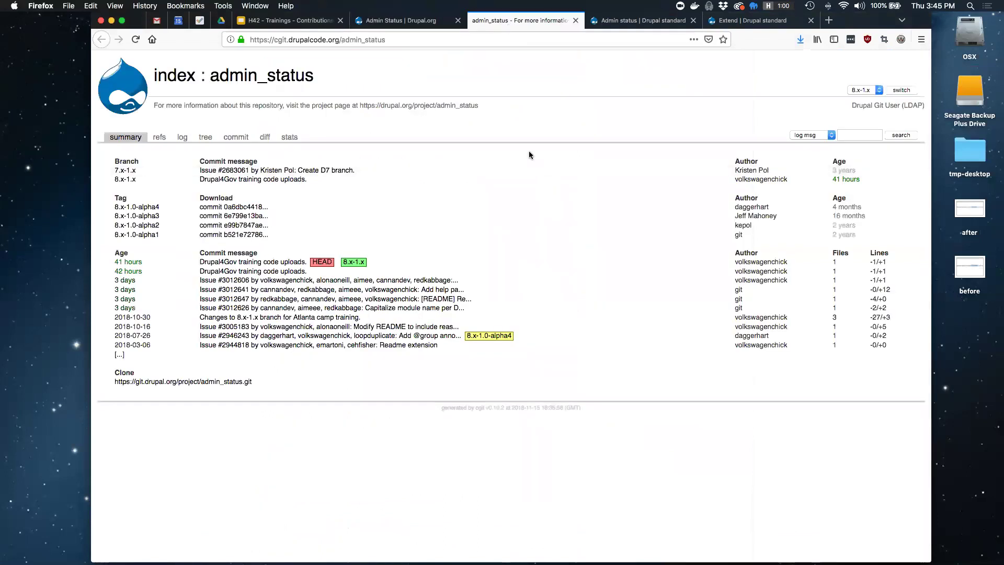
click(206, 138)
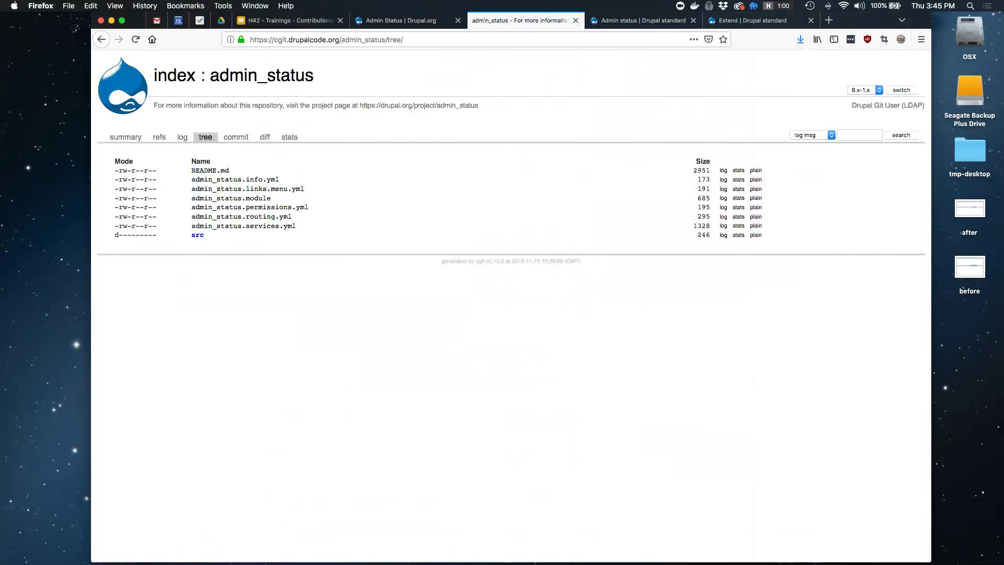
click(863, 90)
click(860, 91)
click(249, 181)
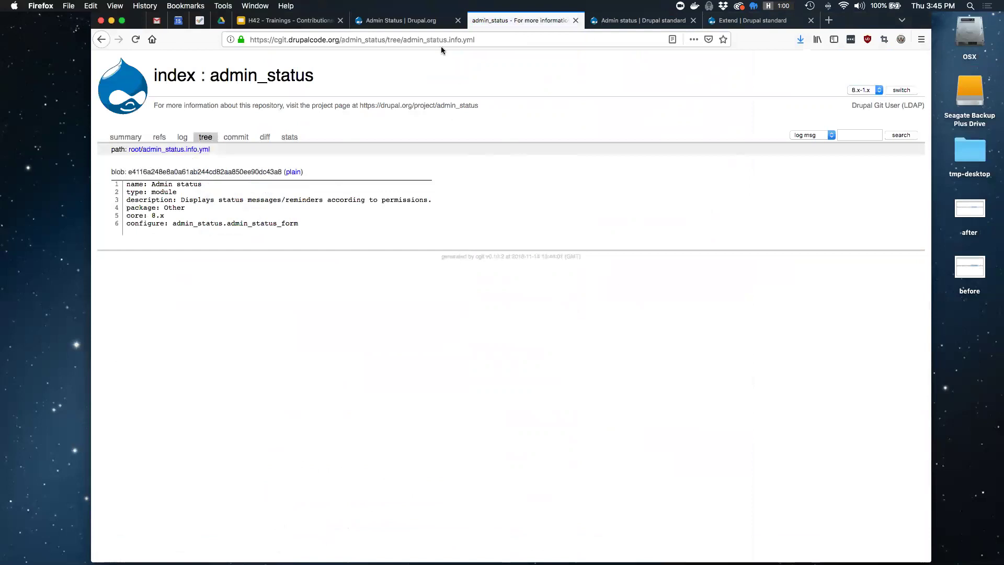
click(434, 21)
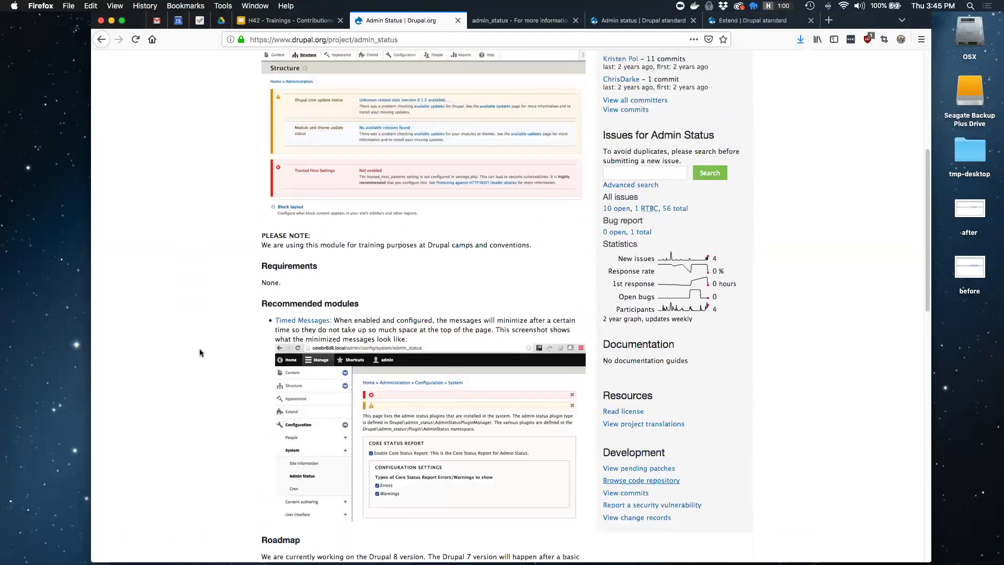
Show the Admin Status version control instructions with 8.x-1.x as the version to work from
scroll(199, 349, up, 10)
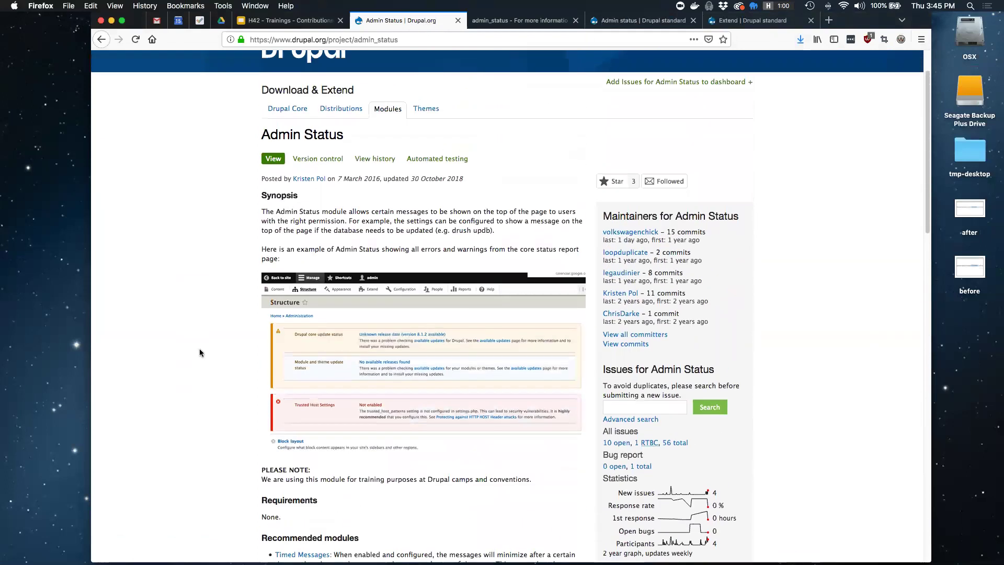
scroll(200, 353, up, 2)
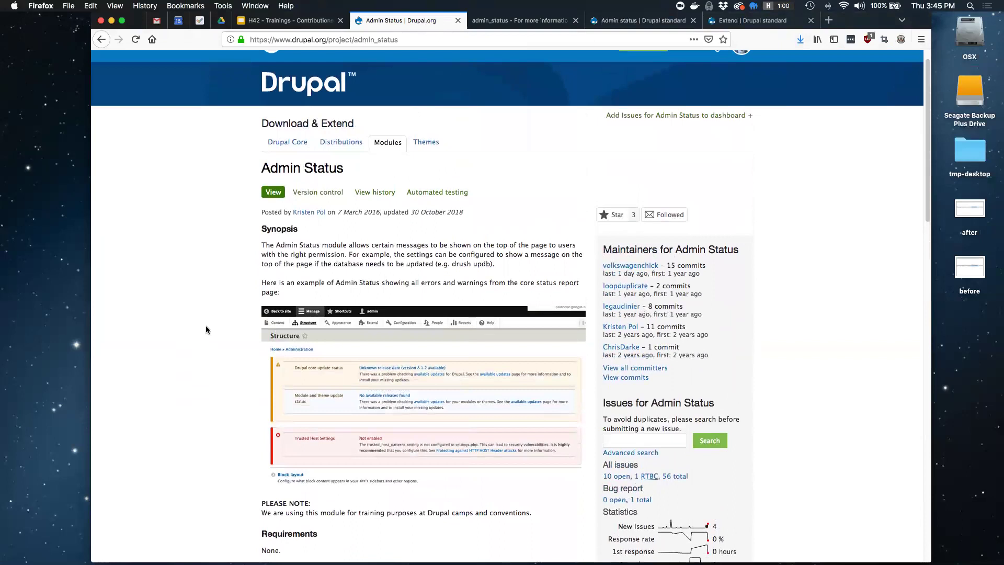
click(305, 193)
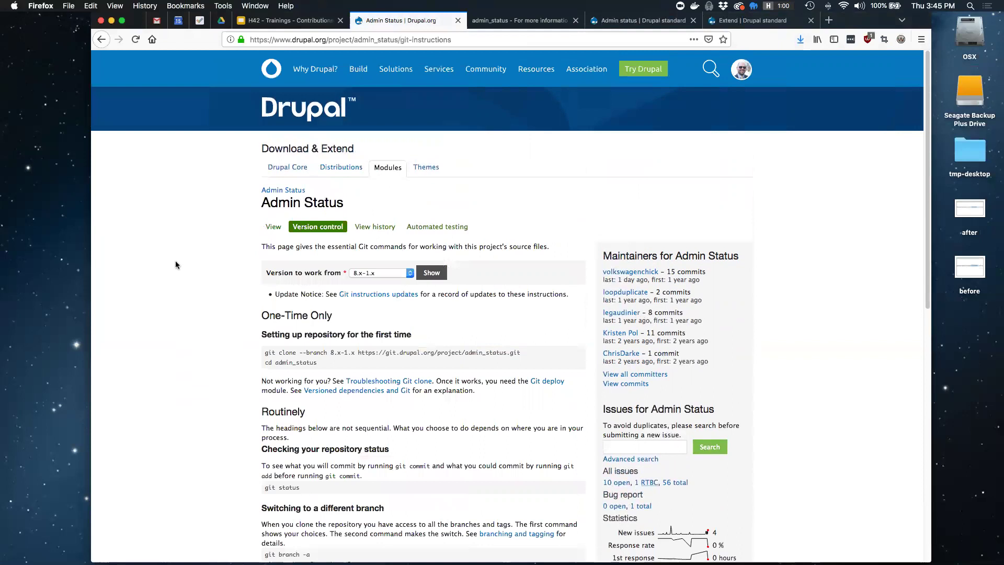
click(358, 274)
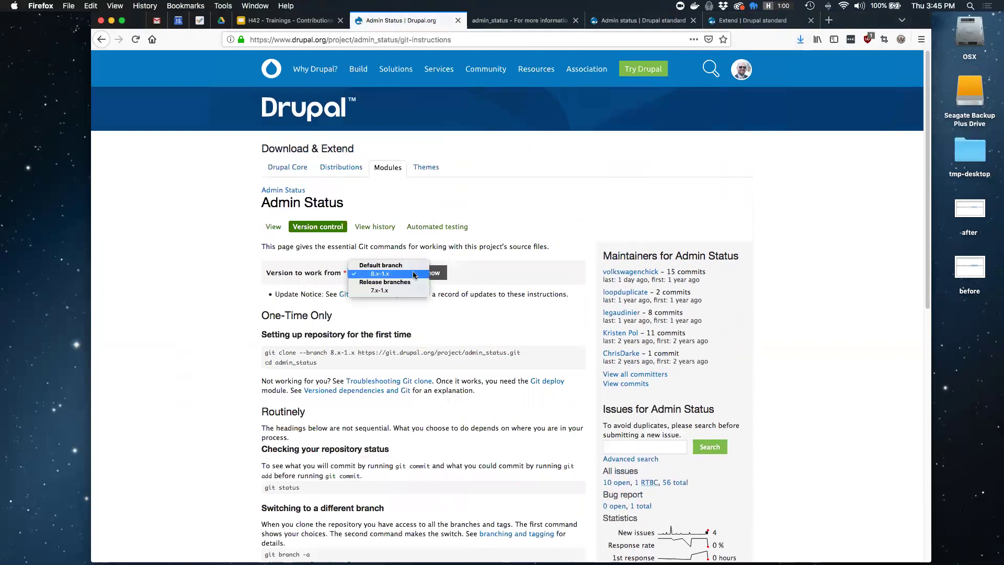
click(414, 275)
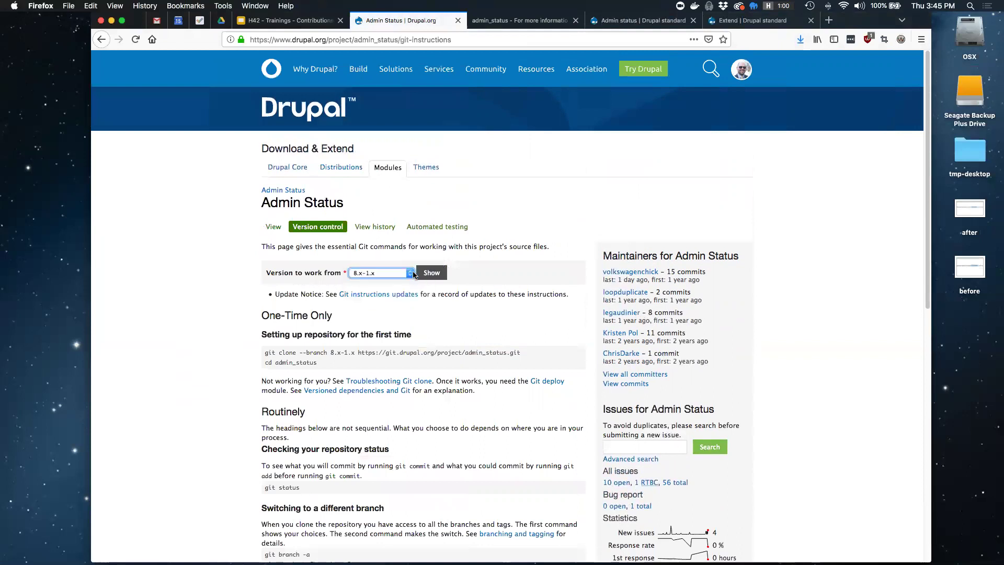
click(521, 281)
Copy the 8.x-1.x git clone command
scroll(507, 307, down, 1)
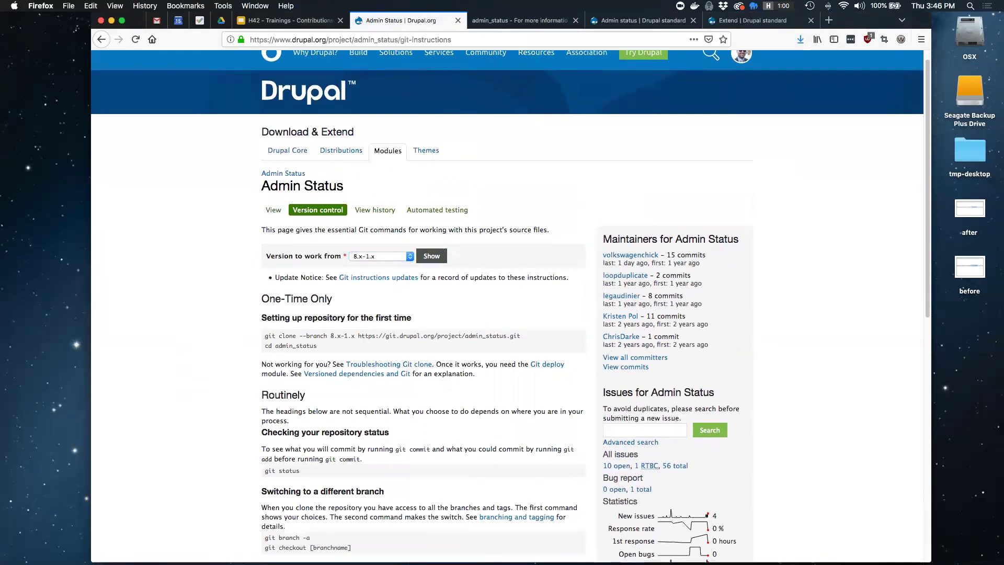
drag(931, 293, 903, 293)
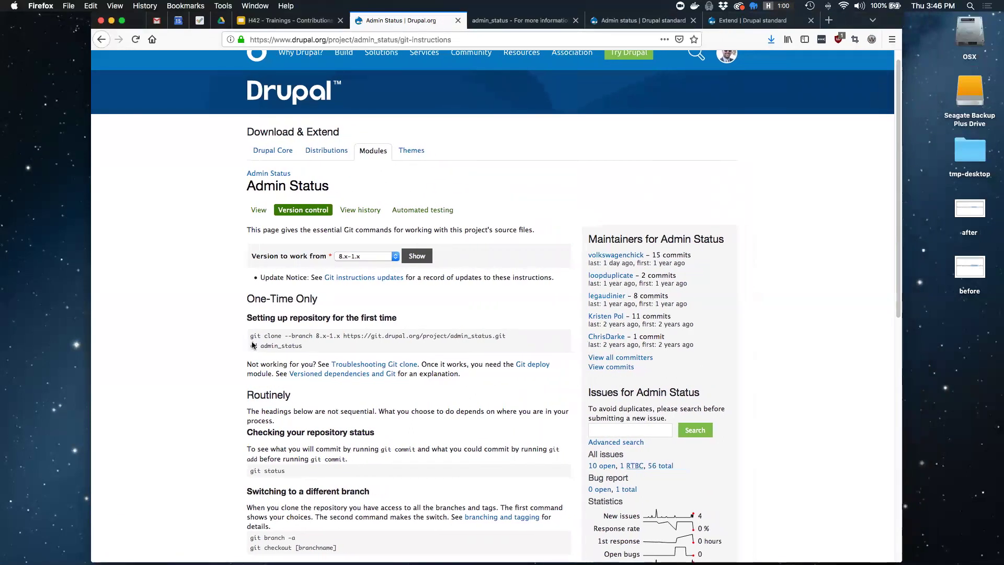
drag(251, 335, 509, 335)
key(super+c)
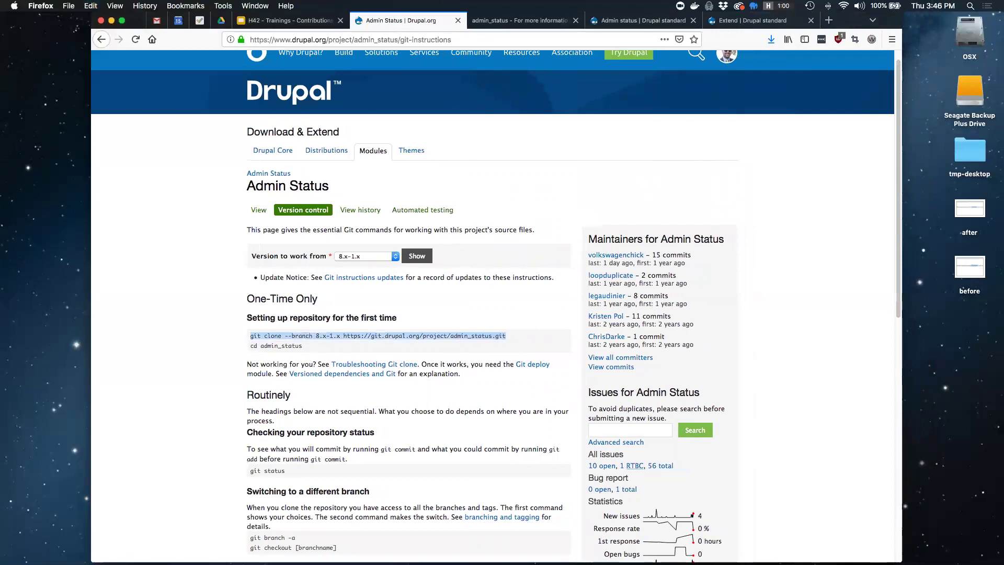
Launch a new Terminal window
click(95, 268)
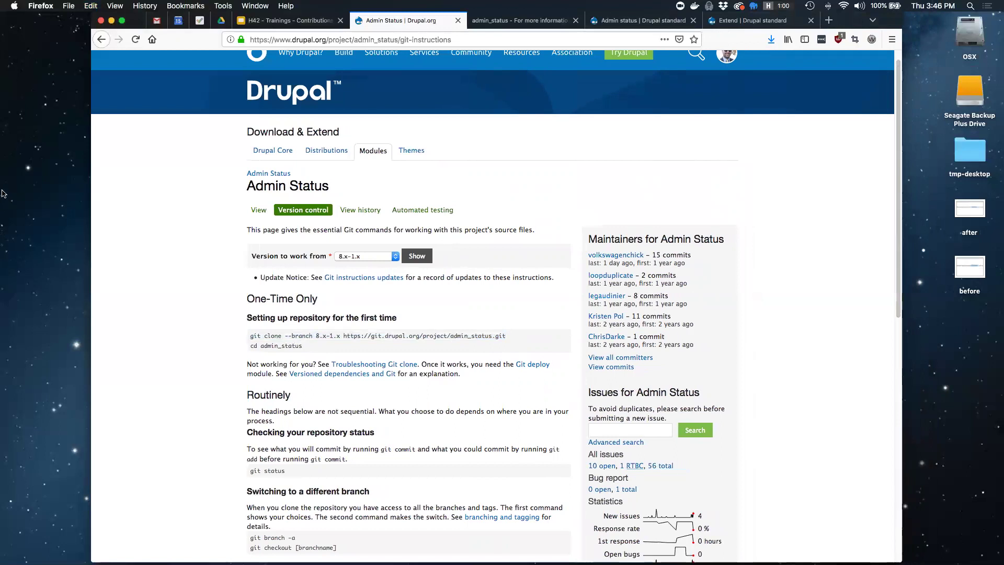
mouse_move(2, 197)
click(20, 127)
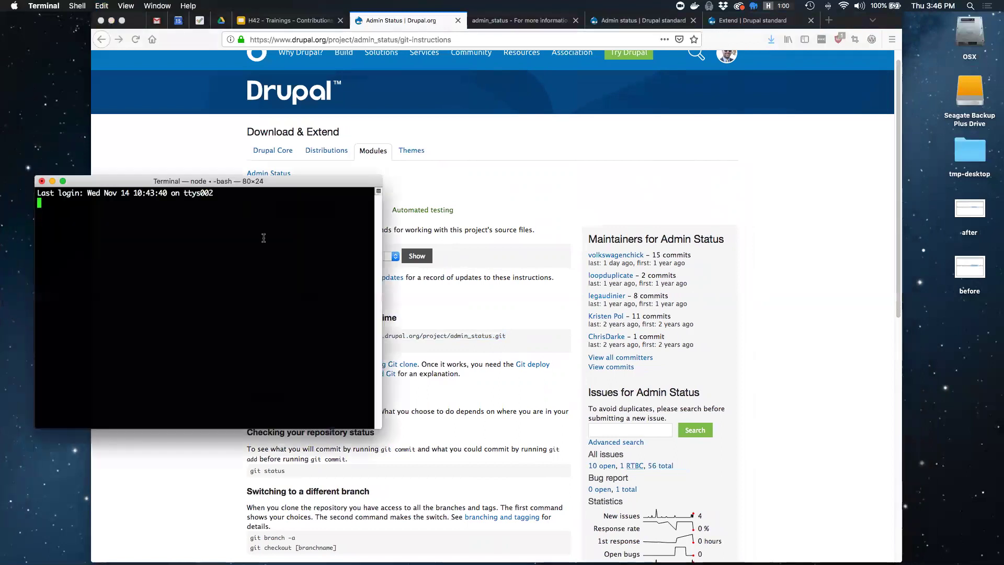
Enlarge the Terminal font two steps and change directory with 'cd Desktop/'
key(super+plus)
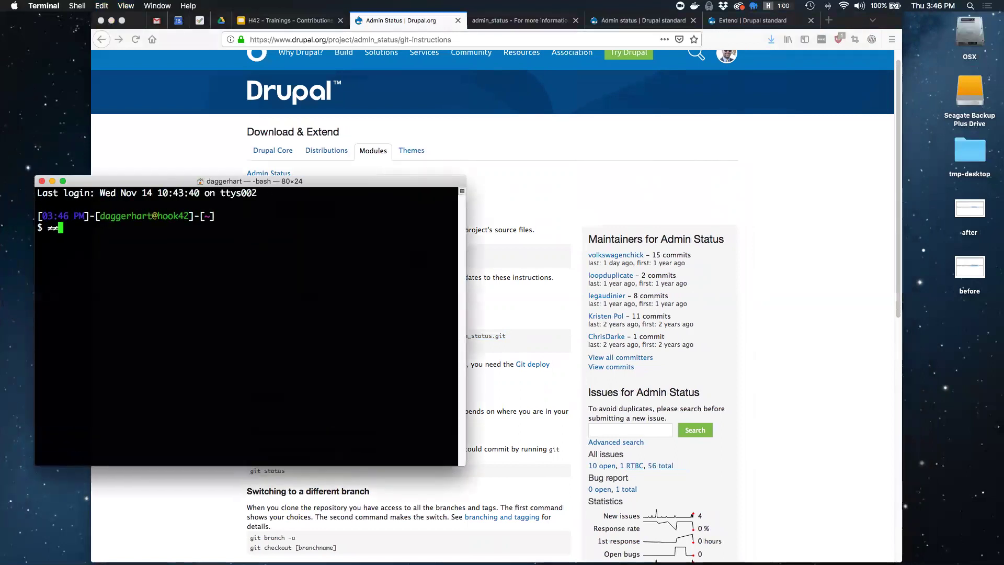
key(super+plus)
text(≠)
key(BackSpace)
text(cd Desktop/)
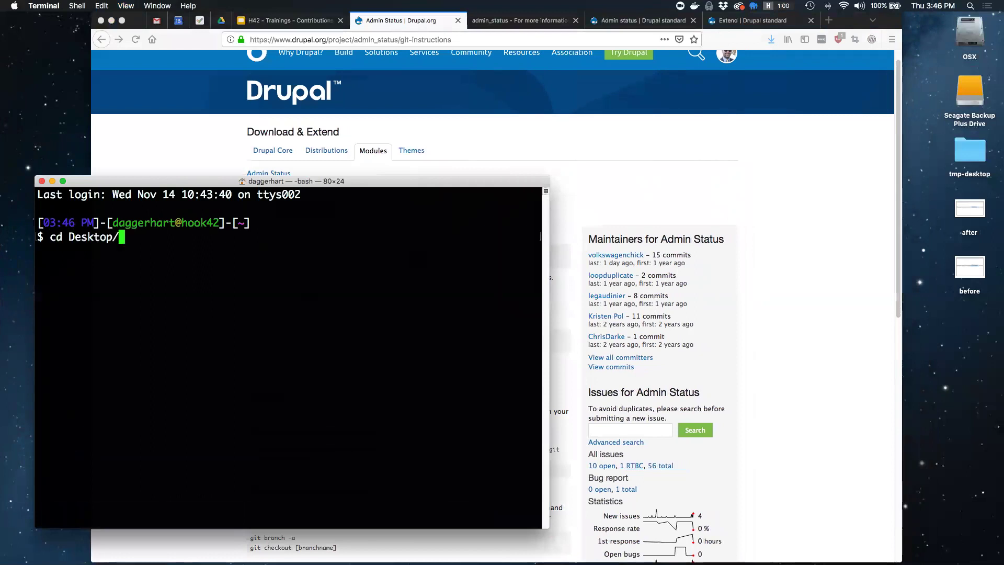
key(Return)
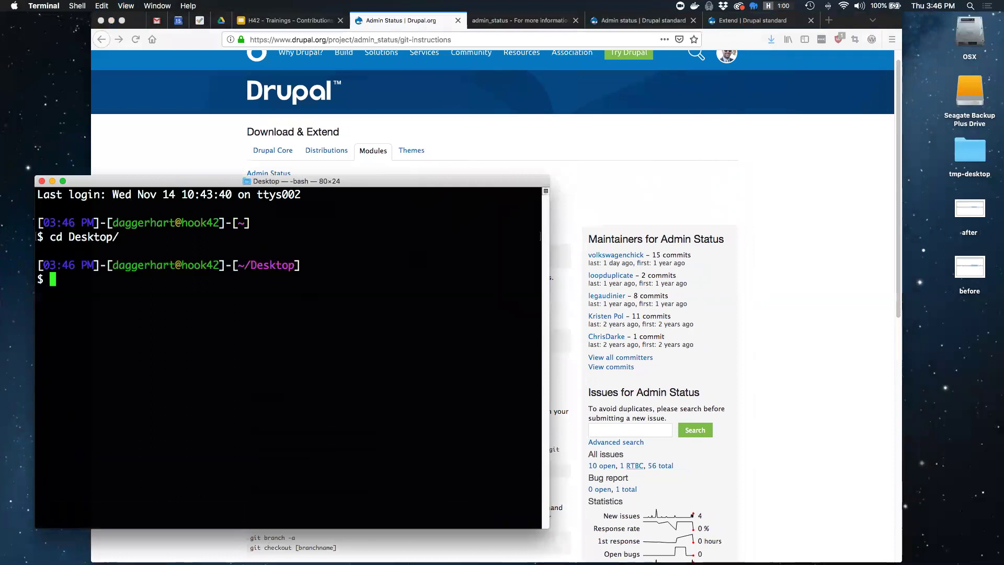